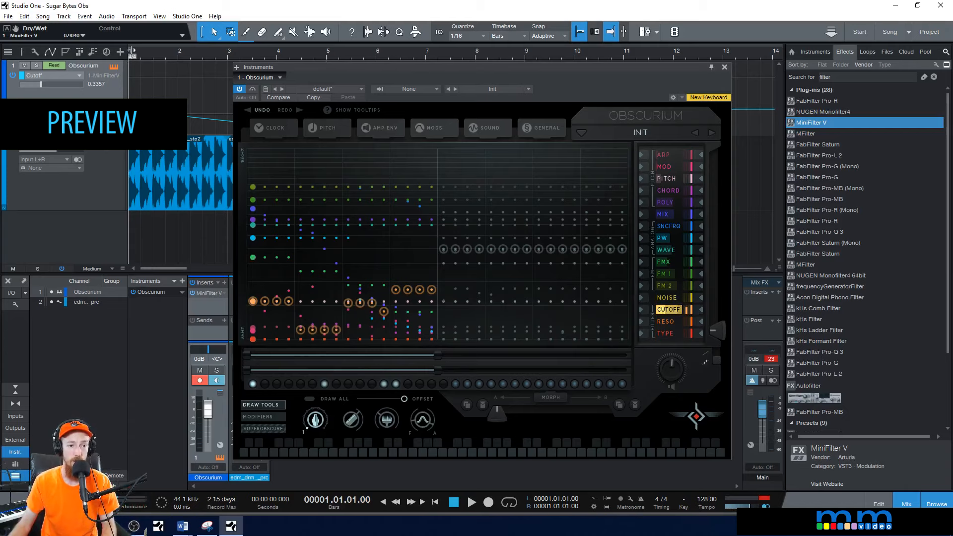
Move the Obscurium window clear of the track and play the song to preview the sequence.
drag(696, 67, 822, 48)
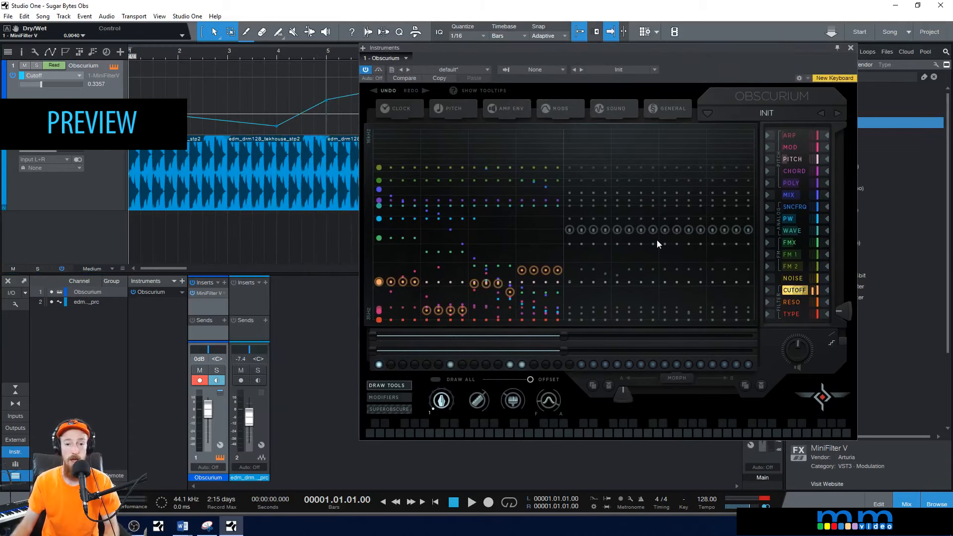
key(space)
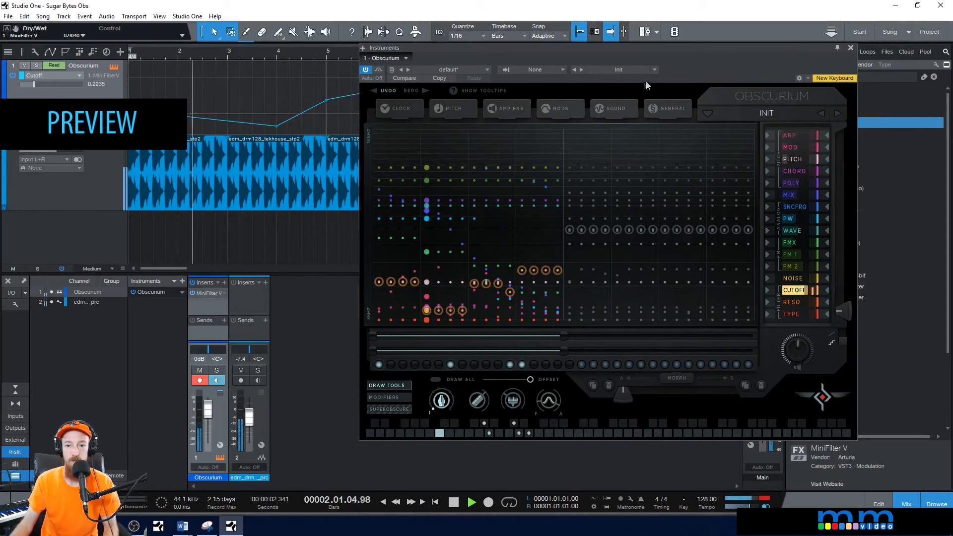
drag(674, 48, 734, 57)
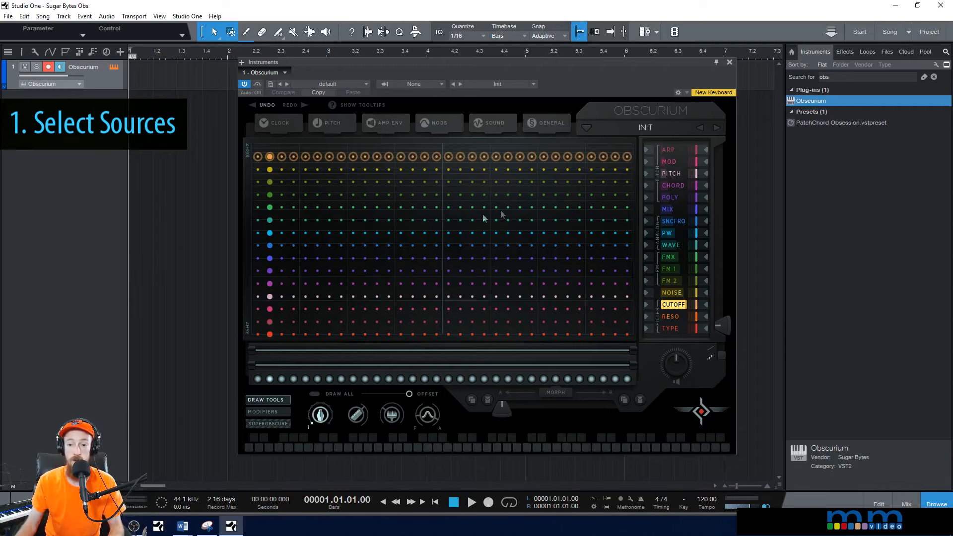
Widen the pen tool to 32 steps and draw the Noise lane down to its minimum on every step.
click(671, 293)
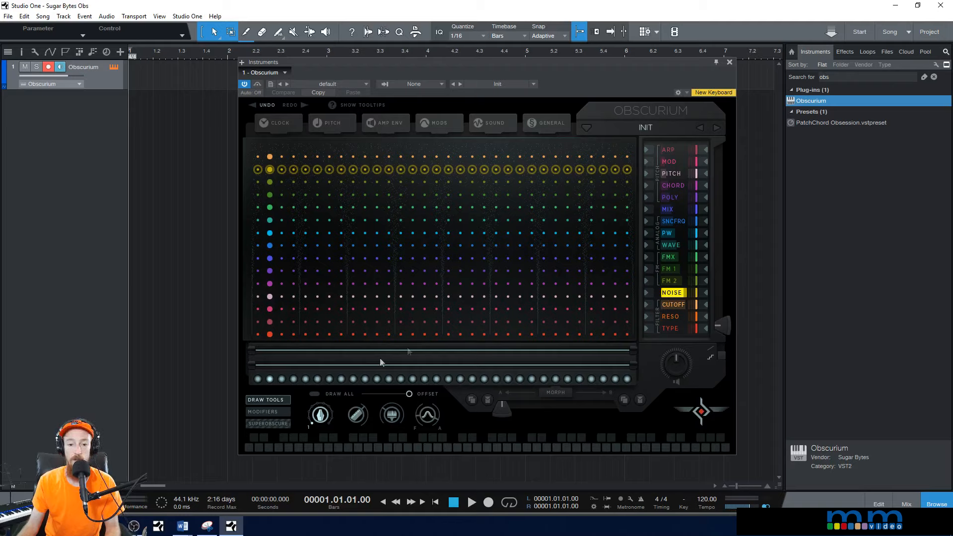
mouse_move(313, 412)
mouse_down()
mouse_move(343, 323)
mouse_move(294, 287)
mouse_up()
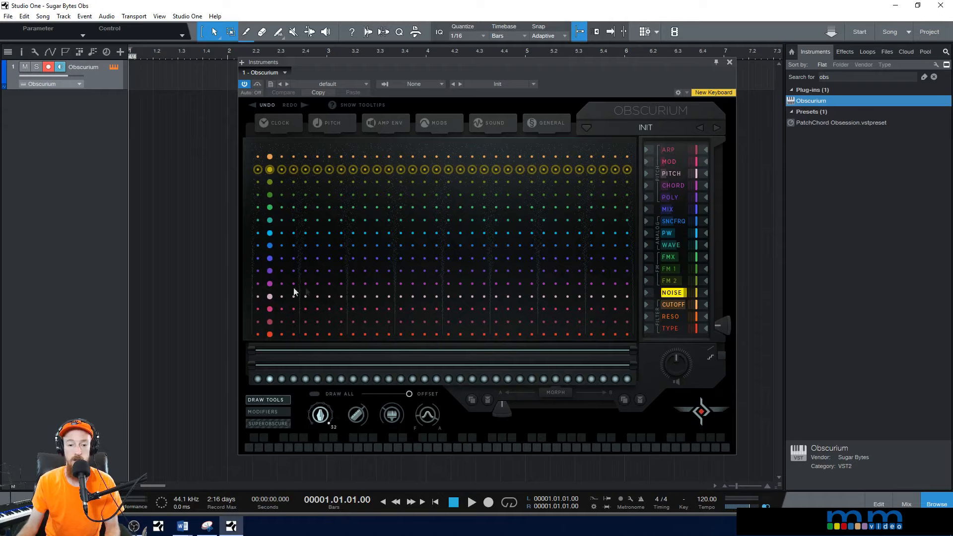
click(258, 335)
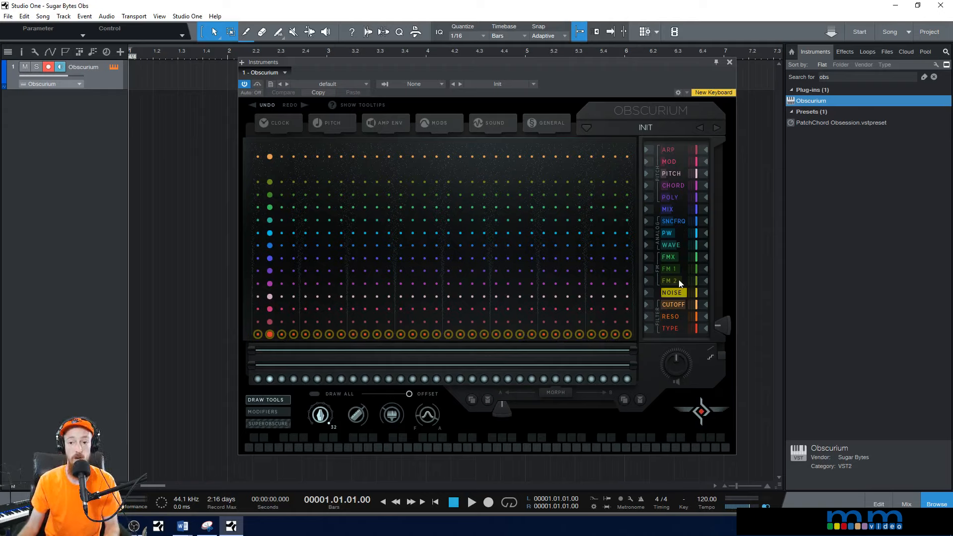
View the FMX and FM 1 lanes, and shorten the lower loop range to the first 15 steps.
click(676, 258)
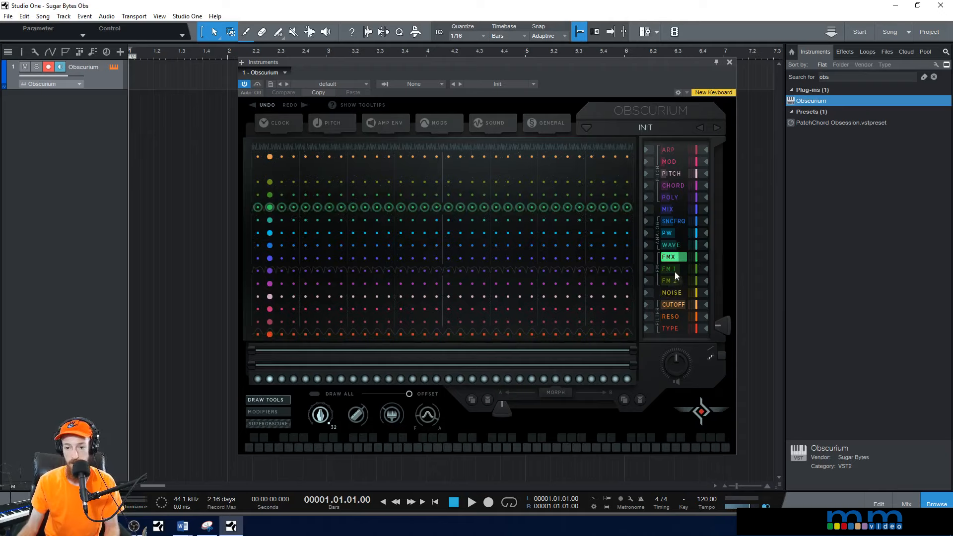
click(674, 272)
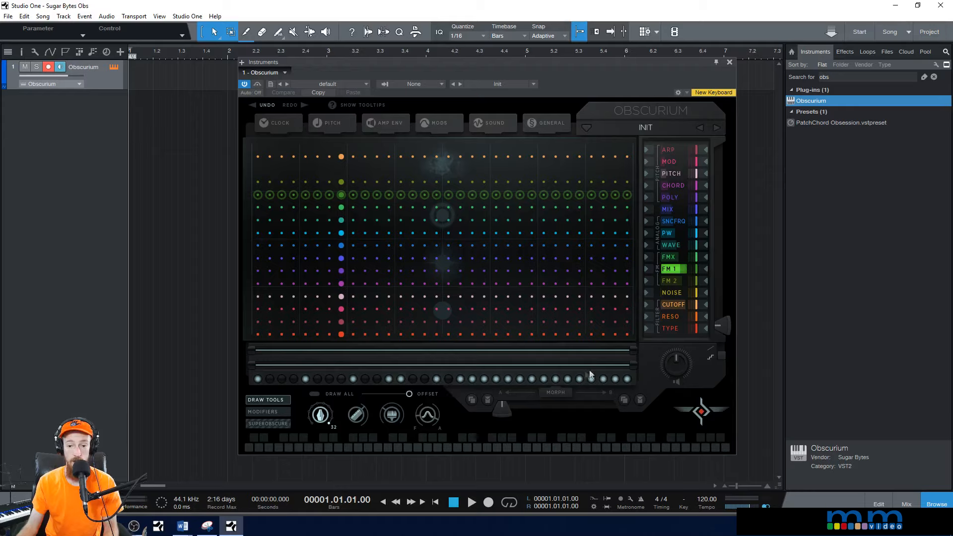
drag(632, 367, 422, 365)
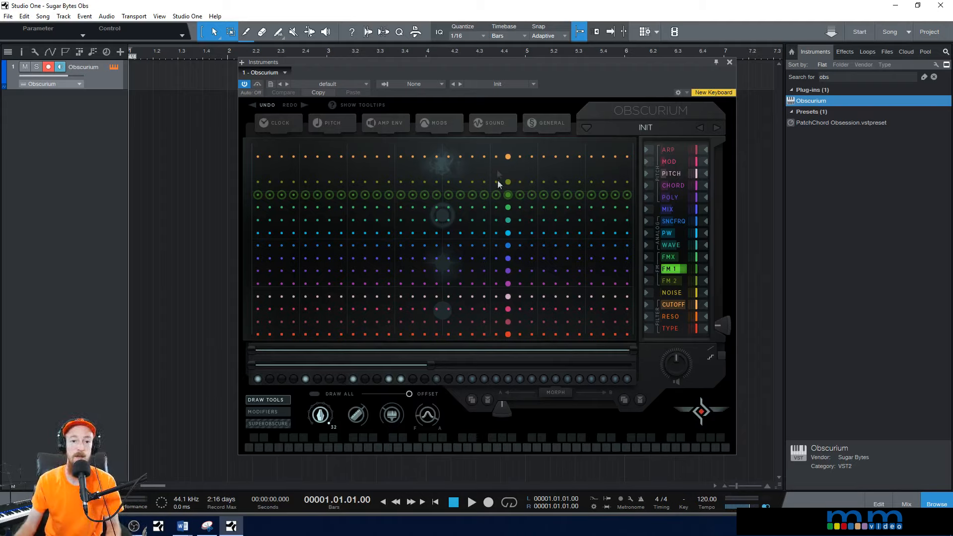
Set the amp envelope mix fully to the Arp envelope and raise the Poly lane to between 5 and 6 on all steps.
click(401, 126)
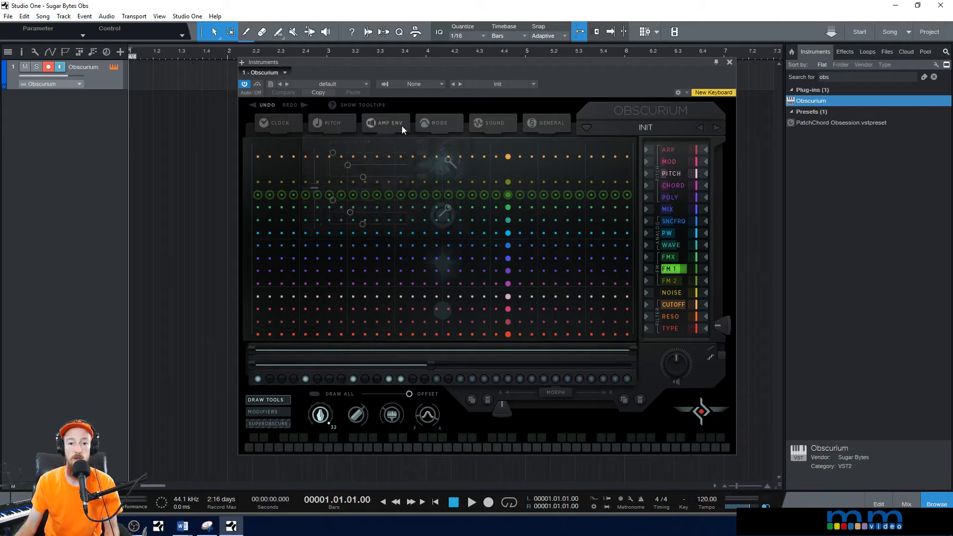
drag(314, 189, 315, 117)
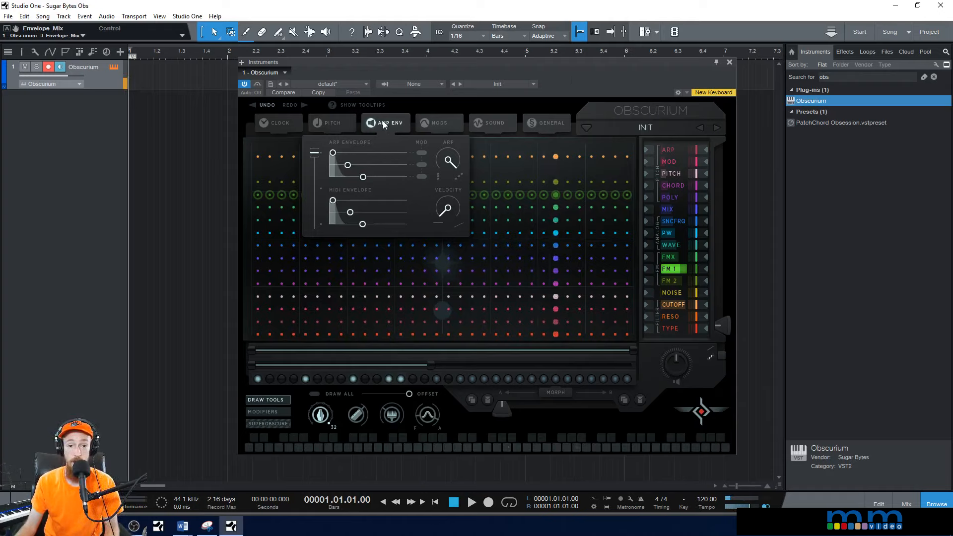
click(672, 196)
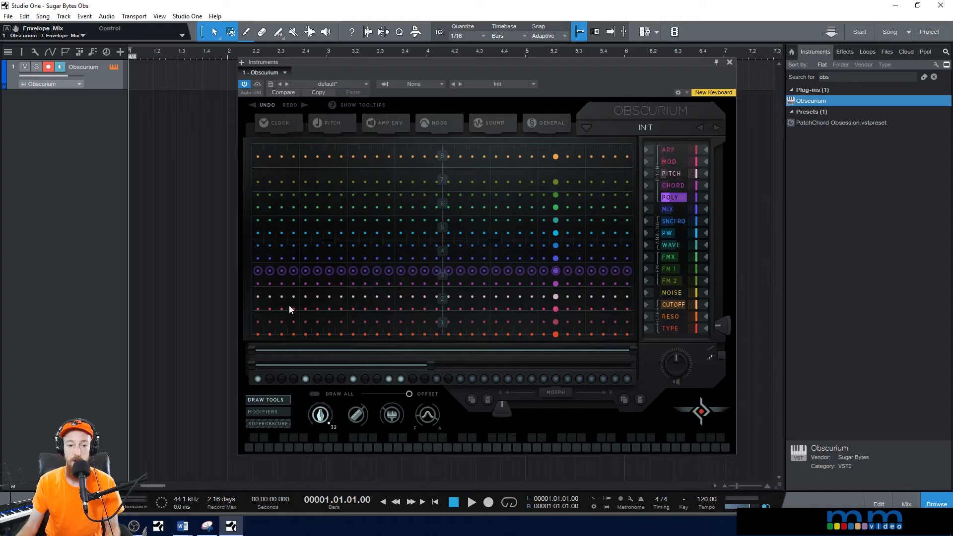
drag(258, 252, 251, 213)
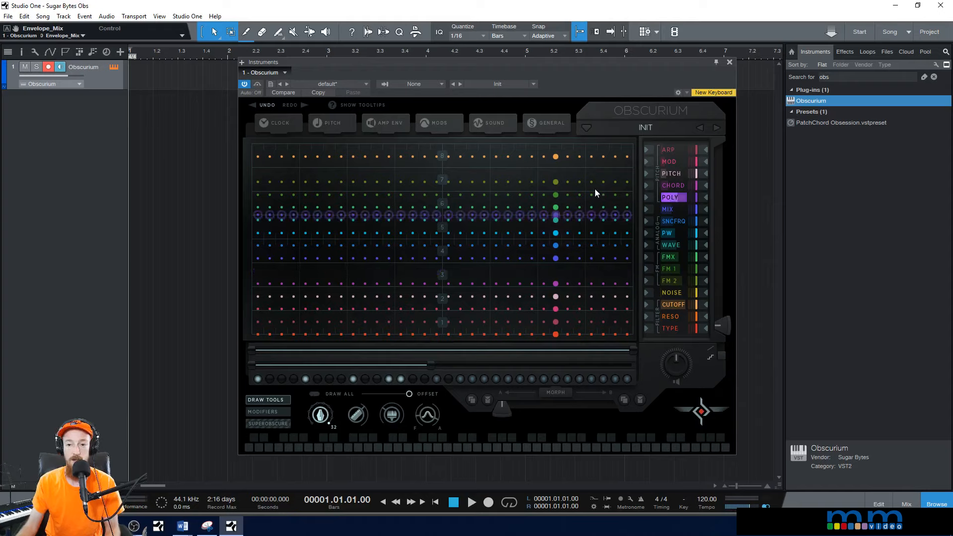
Narrow the pen tool to 1 step and set the Chord lane's first step to chord 1.
click(672, 186)
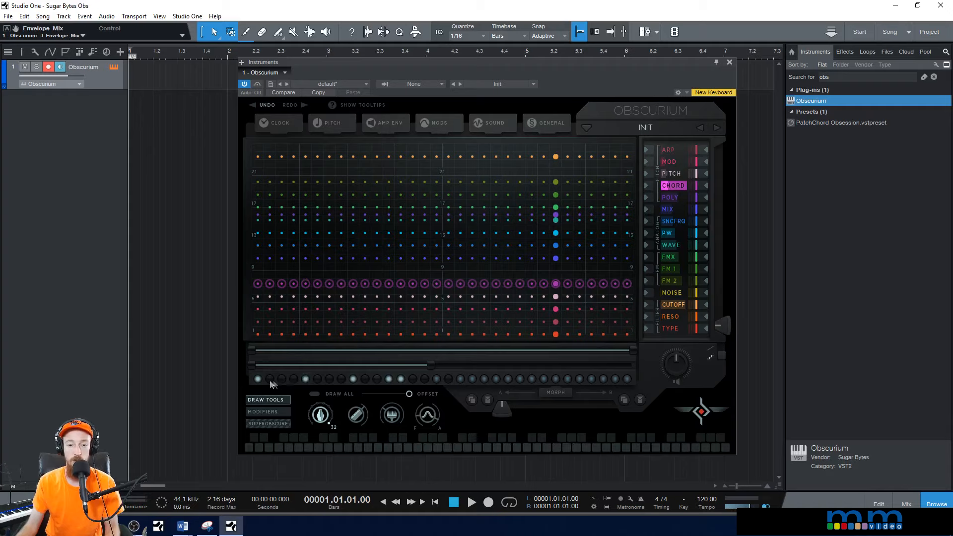
drag(322, 414, 320, 495)
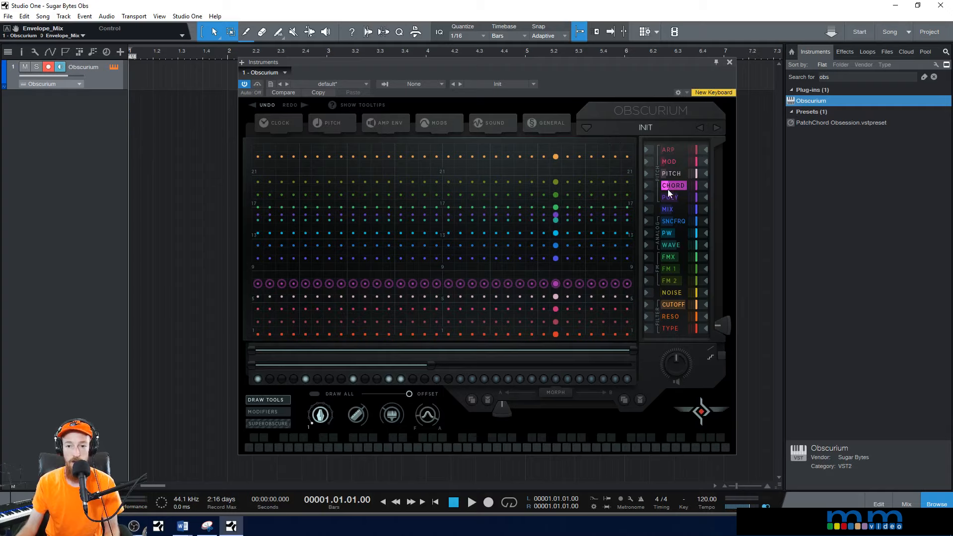
click(257, 253)
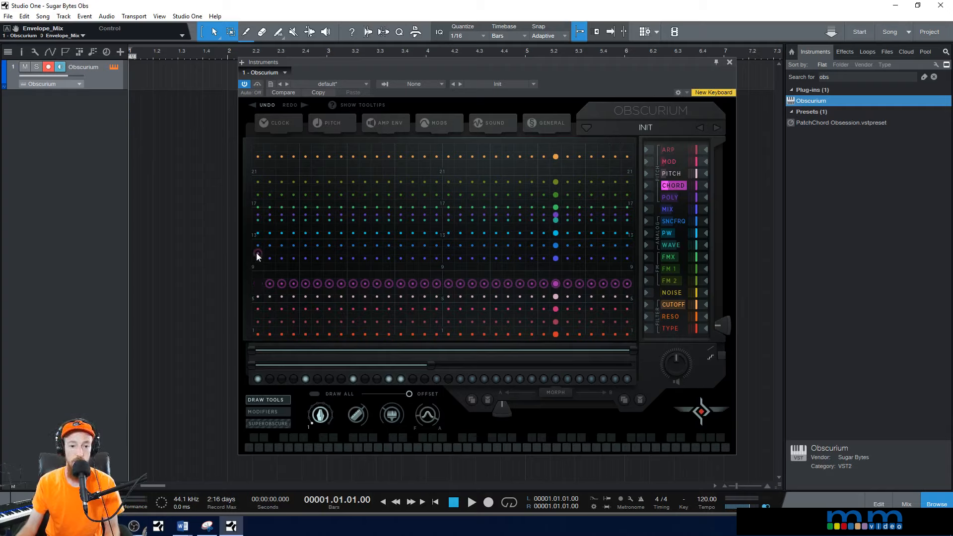
click(255, 334)
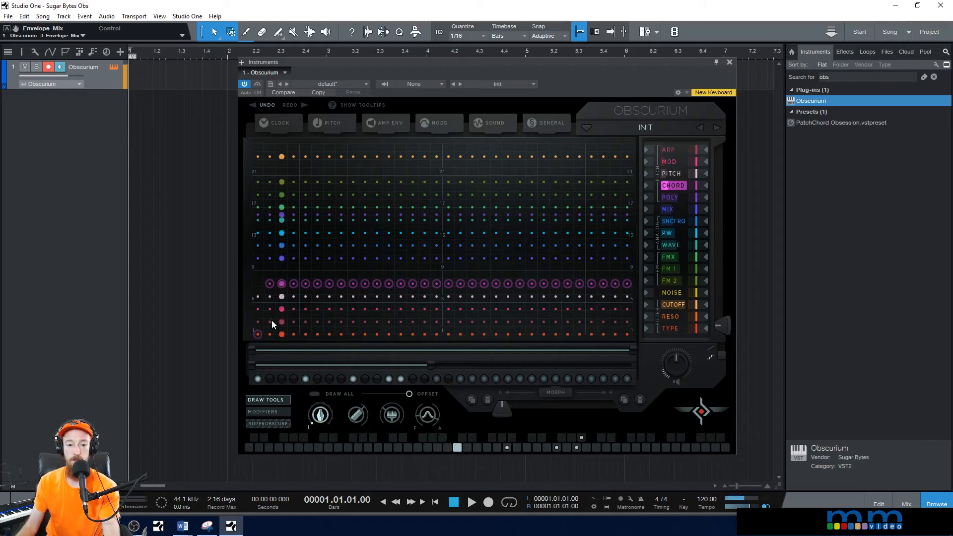
Turn the amp envelope's Arp knob down to minimum and lower the stray 27th step of the Arp lane back near 1.
click(668, 150)
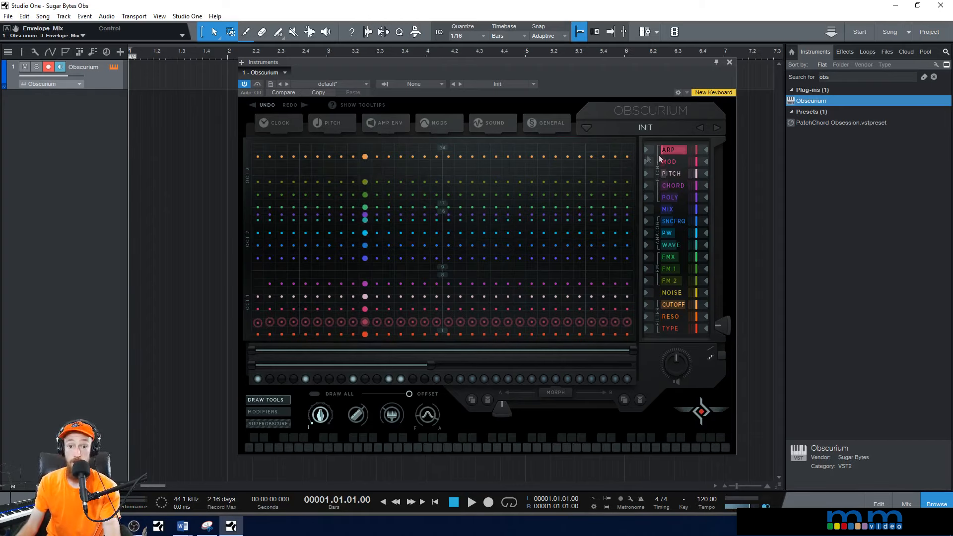
click(399, 124)
mouse_move(453, 187)
mouse_down()
mouse_move(449, 283)
mouse_move(450, 162)
mouse_move(449, 275)
mouse_move(442, 177)
mouse_up()
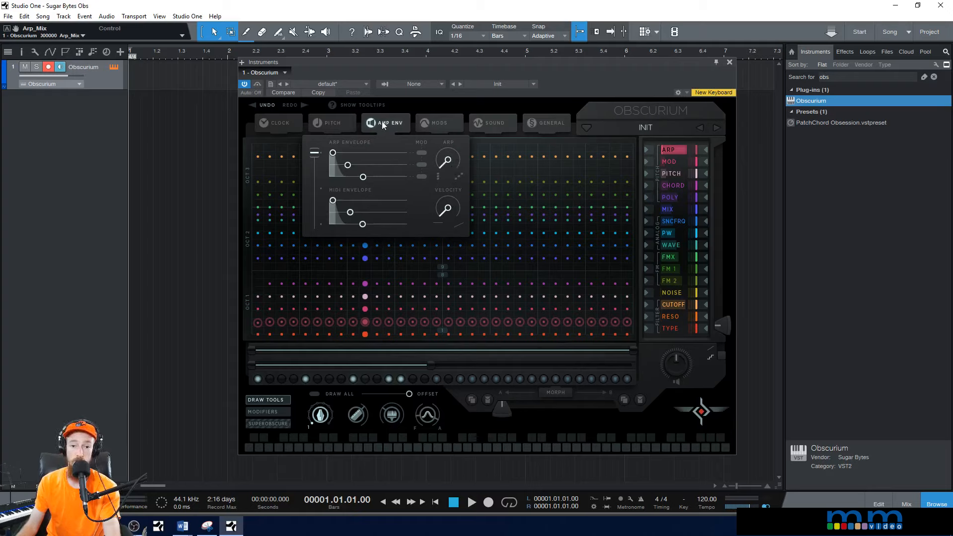
click(564, 221)
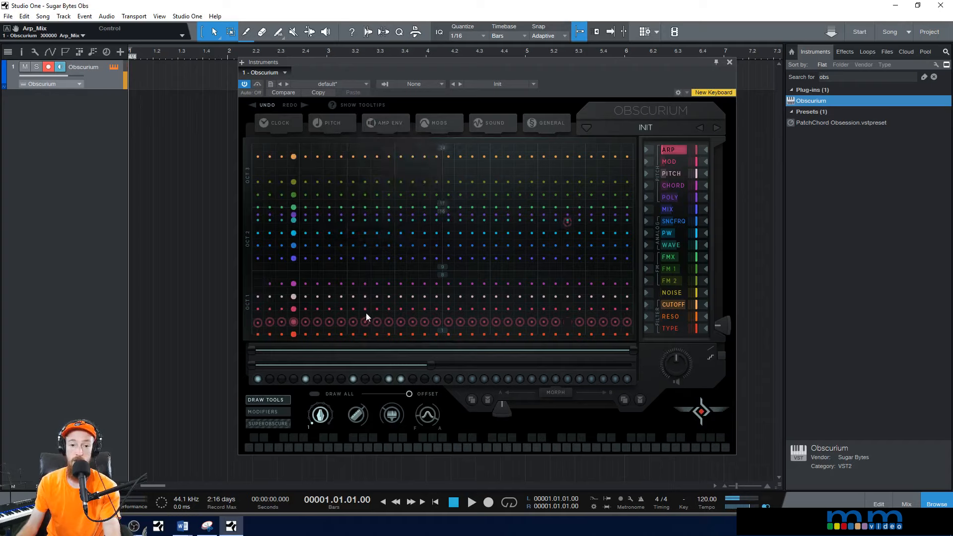
drag(571, 229, 569, 328)
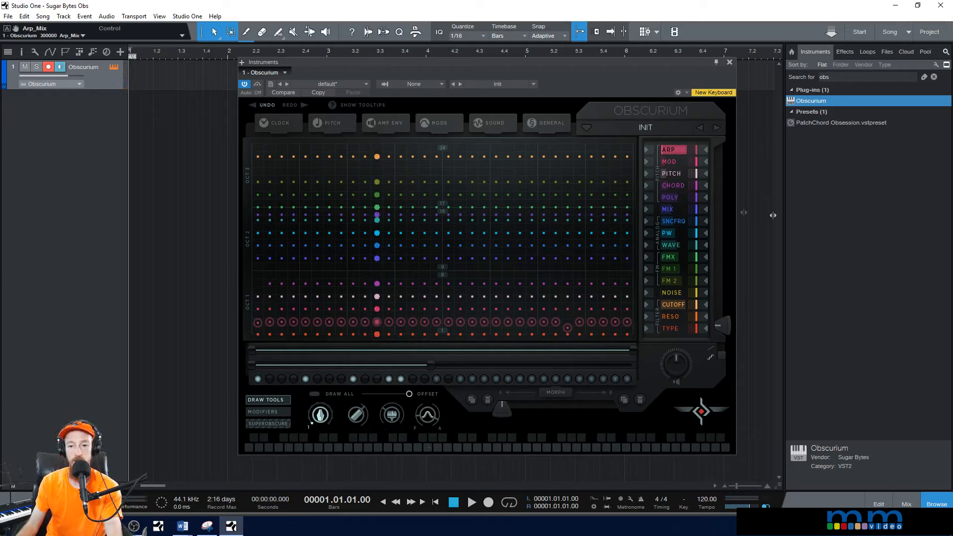
Draw the Chord lane with chord 1 on steps 1–4, slightly higher chords on 5–10 and 13–16, and high chords on 11 and 12.
click(673, 186)
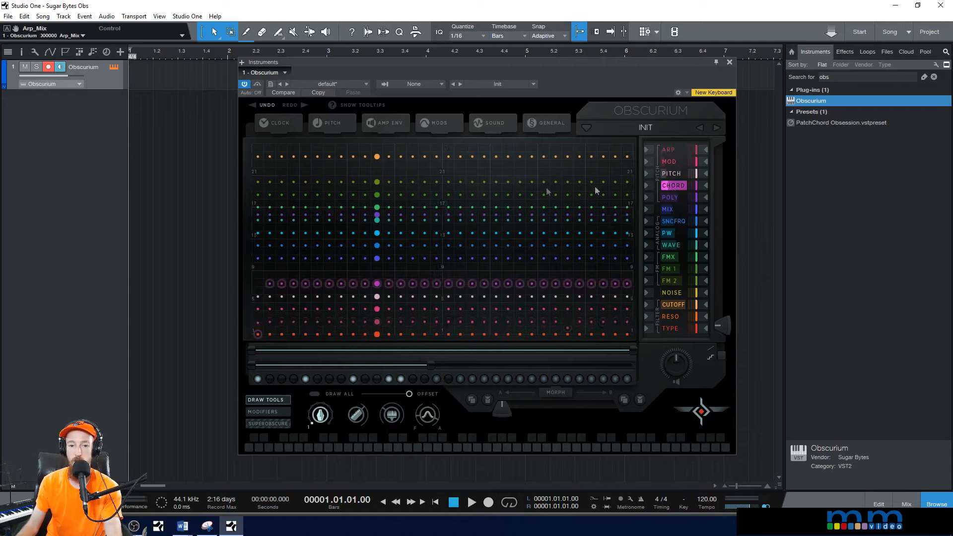
mouse_move(267, 332)
mouse_down()
mouse_move(294, 334)
mouse_move(272, 336)
mouse_up()
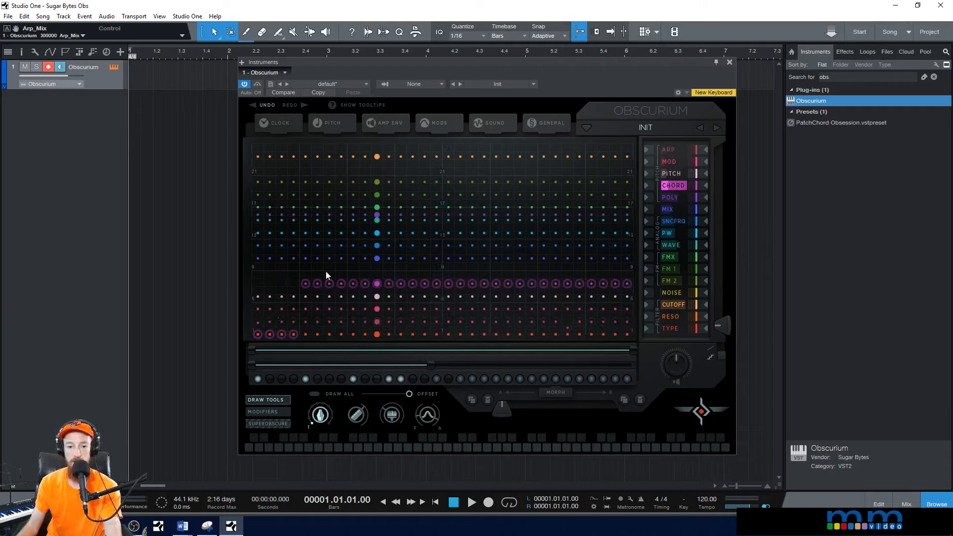
mouse_move(301, 286)
mouse_down()
mouse_move(305, 311)
mouse_move(341, 311)
mouse_move(305, 313)
mouse_up()
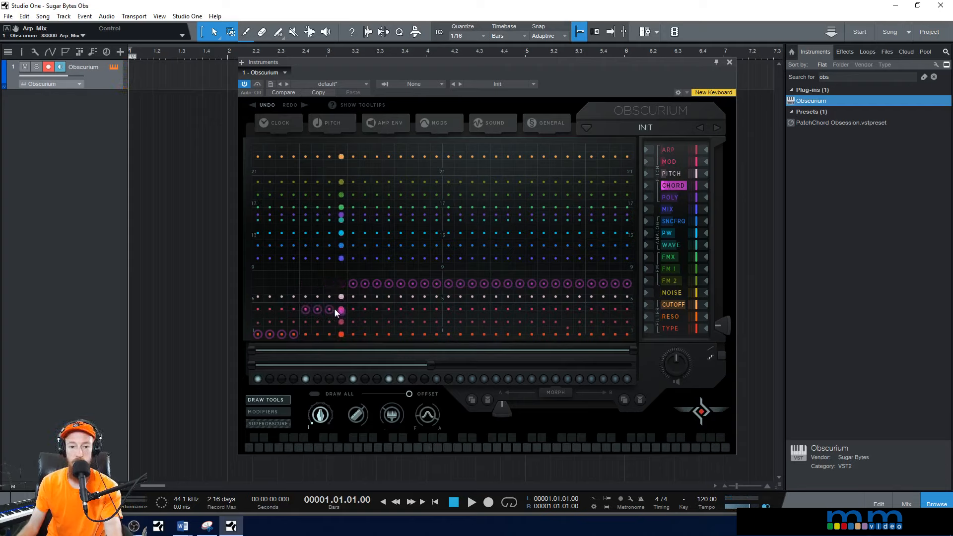
mouse_move(354, 243)
mouse_down()
mouse_move(394, 243)
mouse_move(419, 216)
mouse_up()
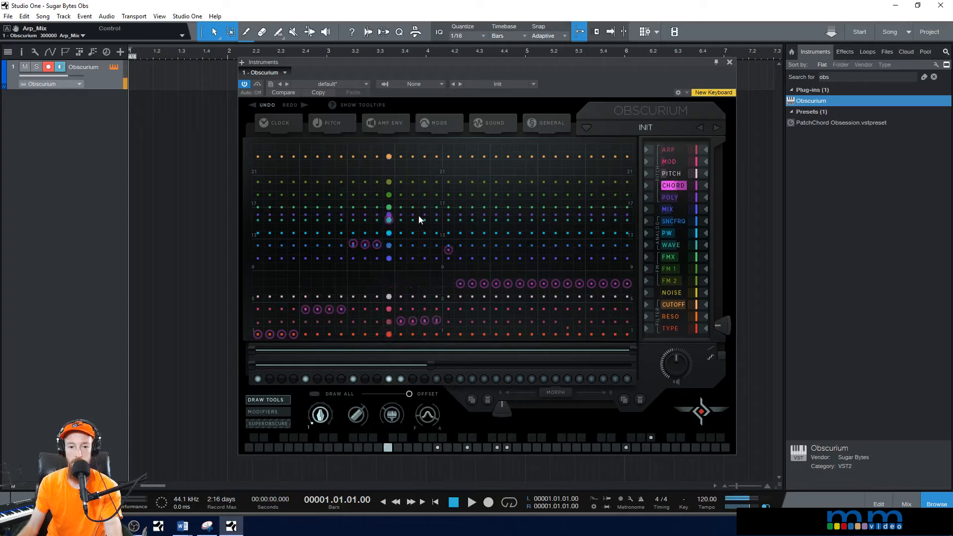
drag(443, 242, 445, 284)
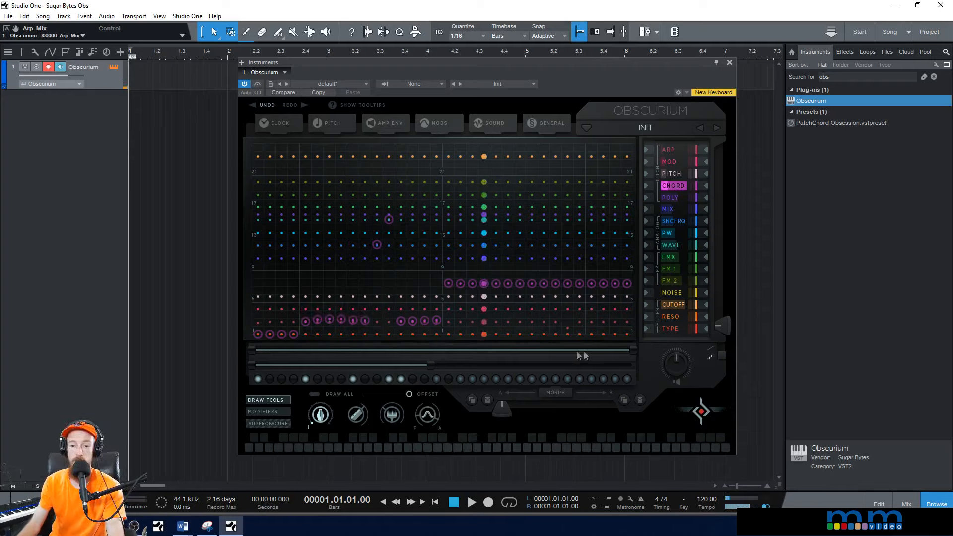
Set both the upper and lower loop ranges to end at step 16.
drag(630, 349, 439, 355)
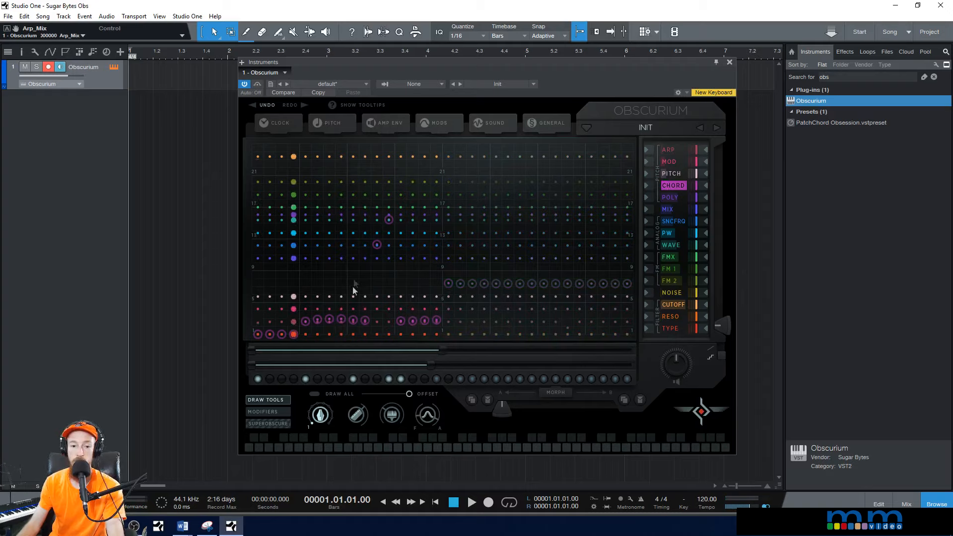
drag(444, 353, 445, 357)
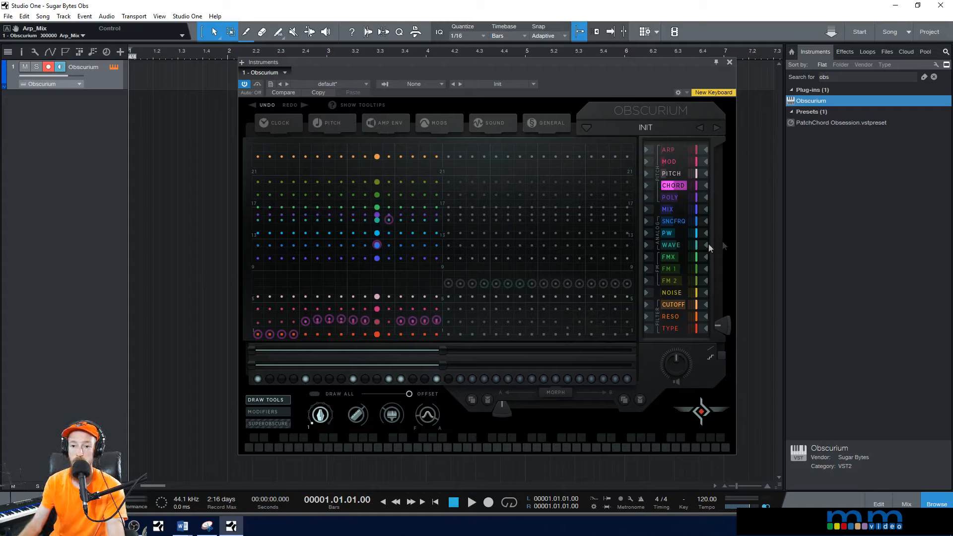
Draw the SncFrq lane at minimum on steps 1–9 and 16, with a rising and falling curve across steps 10–15.
click(674, 221)
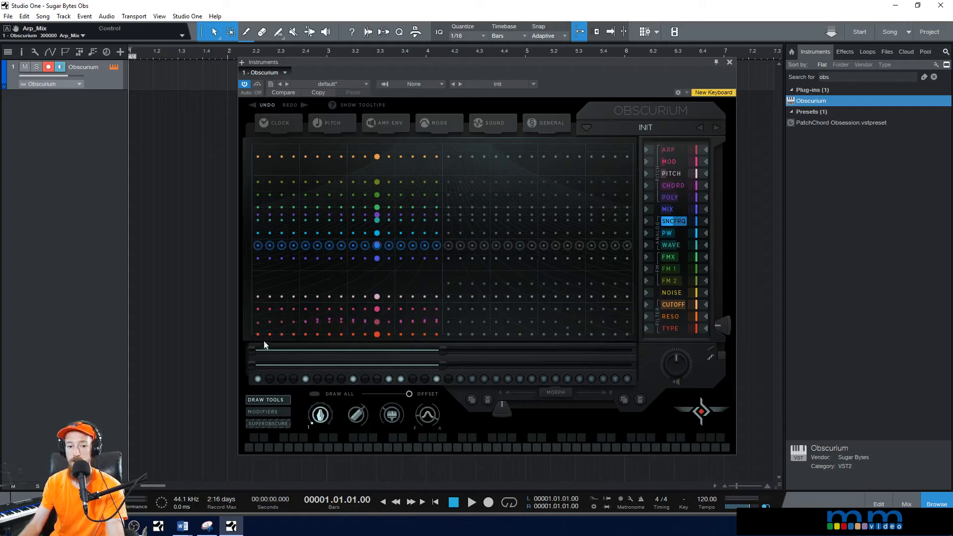
drag(258, 335, 436, 343)
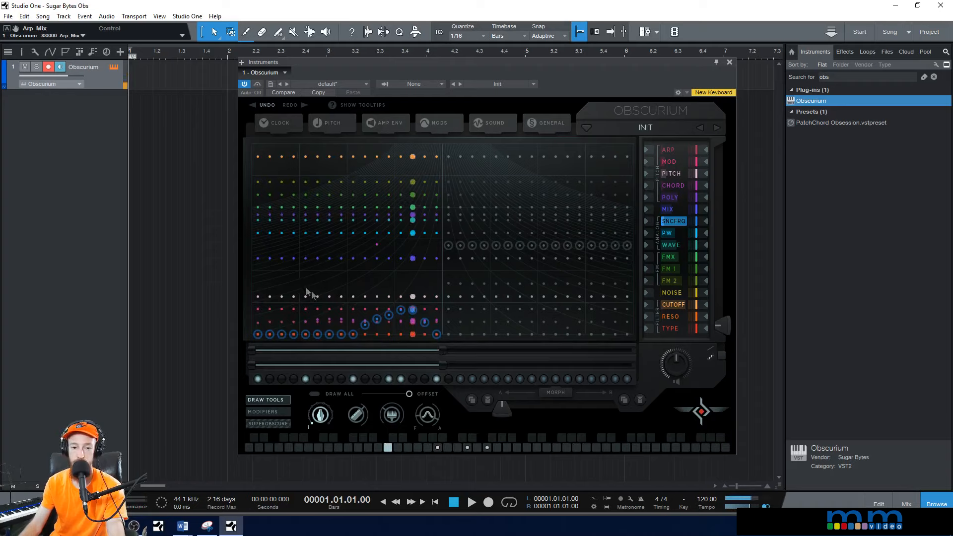
mouse_move(363, 235)
mouse_down()
mouse_move(409, 238)
mouse_move(423, 305)
mouse_up()
click(365, 279)
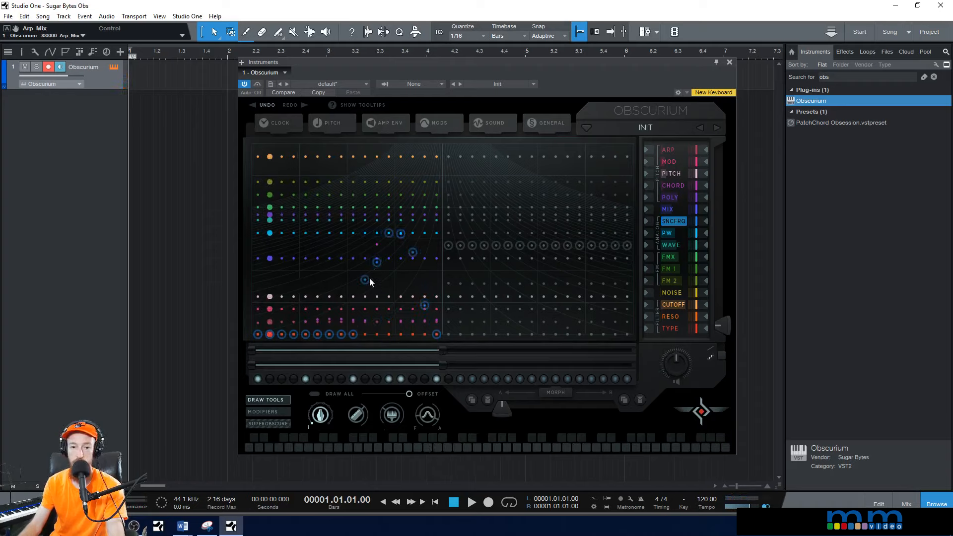
click(369, 292)
Draw a descending Mix curve across steps 1–16, from the FM side towards Analog.
click(670, 208)
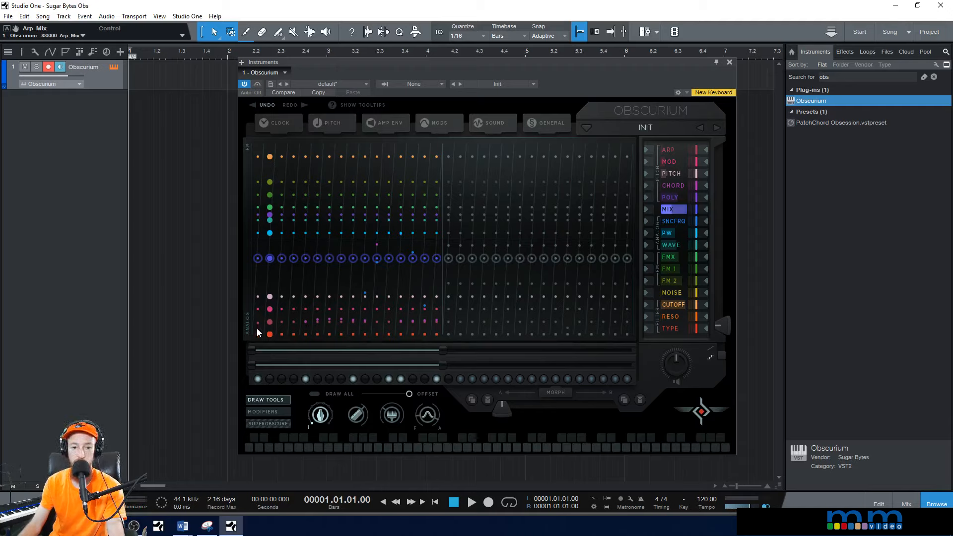
drag(353, 266, 434, 323)
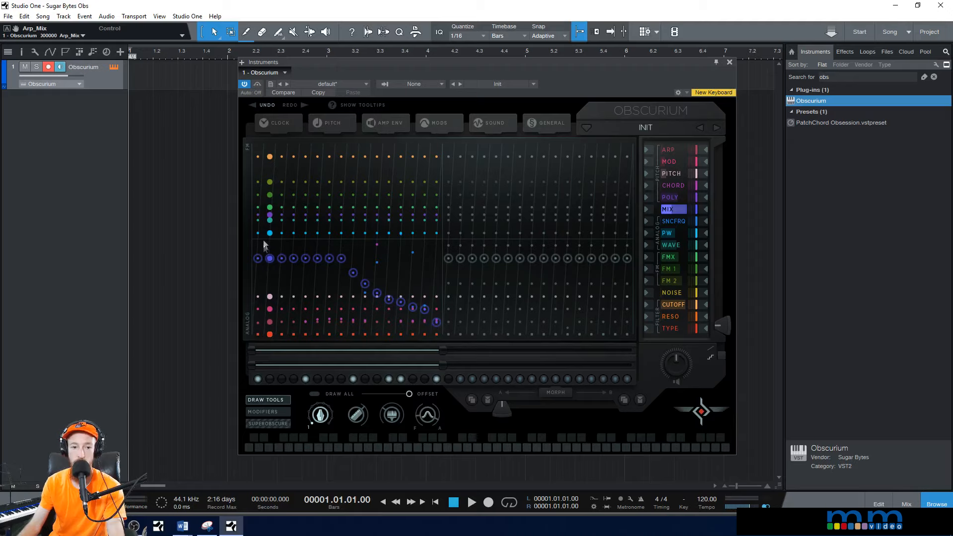
drag(262, 200, 329, 234)
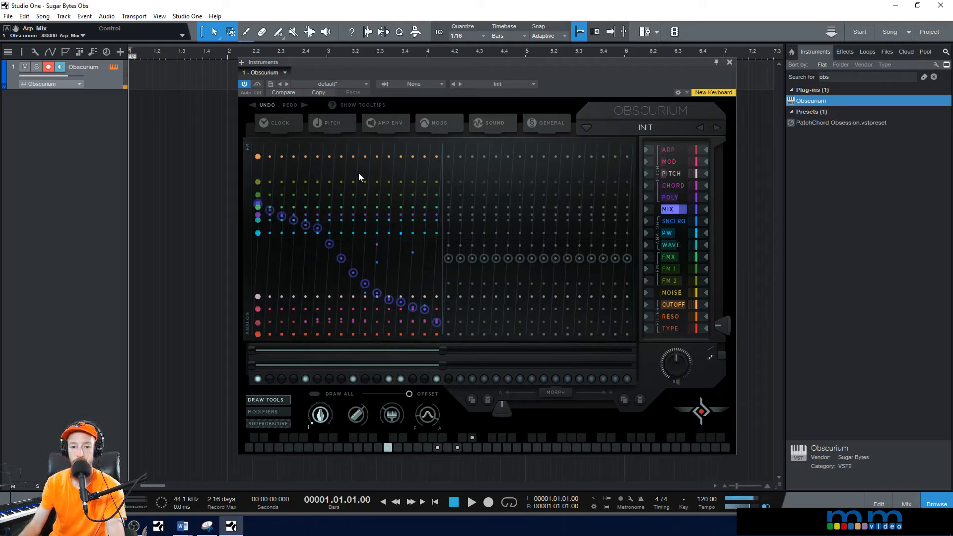
Return to the SncFrq lane and raise steps 10–15 to higher values.
click(680, 221)
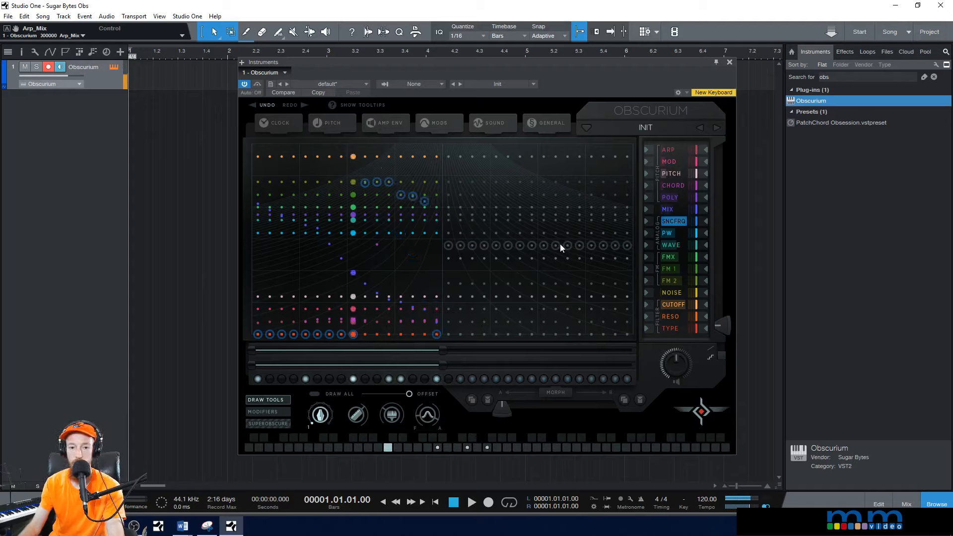
Draw a descending PW curve at low values across steps 10–16.
click(680, 236)
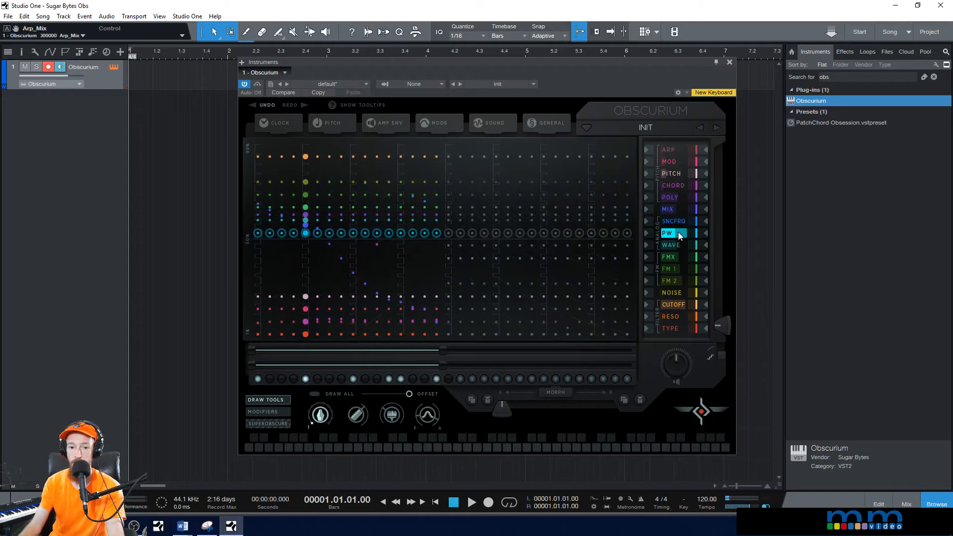
mouse_move(365, 294)
mouse_down()
mouse_move(380, 313)
mouse_move(436, 326)
mouse_up()
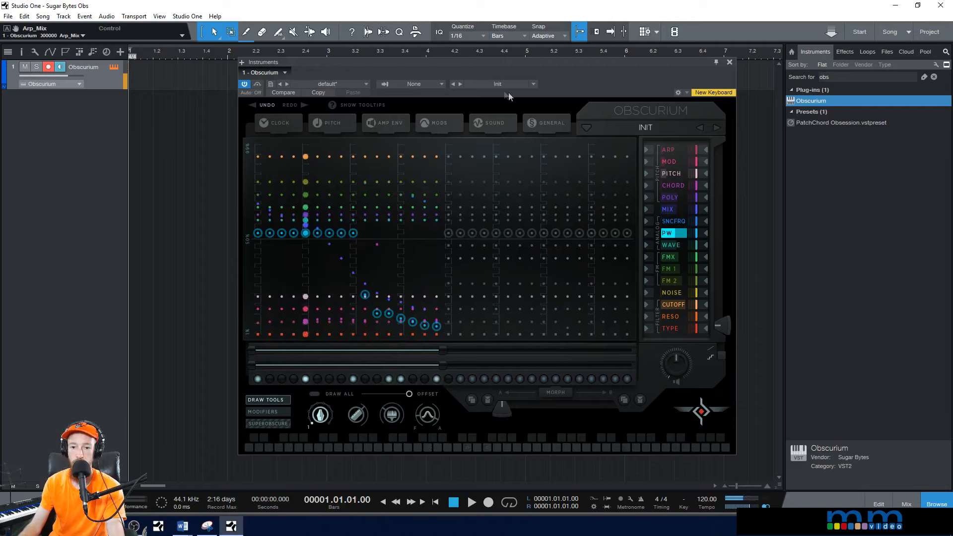
Adjust the Delay mix, select the first FM oscillator routing layout and lower the FM Ratio to minimum.
click(442, 125)
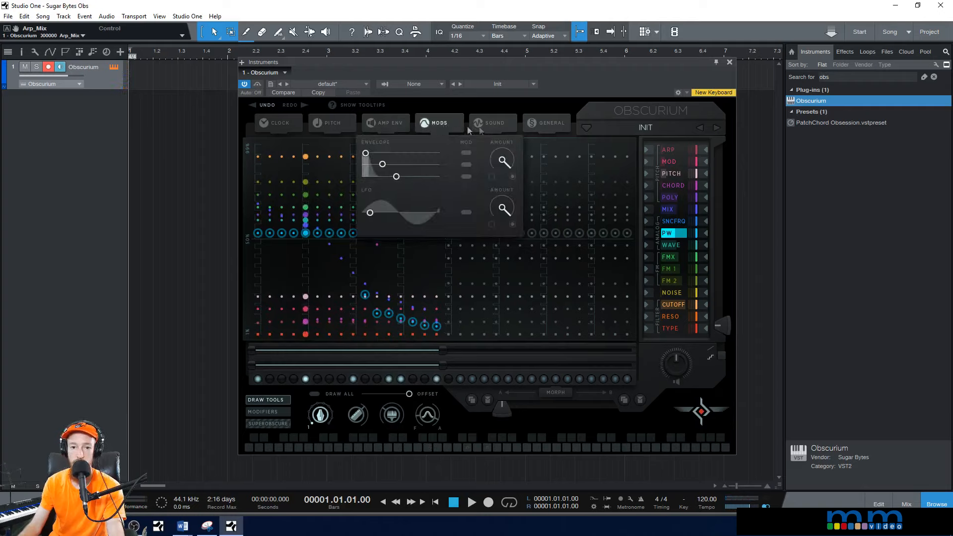
click(482, 126)
mouse_move(516, 260)
mouse_down()
mouse_move(539, 260)
mouse_move(529, 266)
mouse_move(528, 248)
mouse_move(537, 253)
mouse_move(520, 248)
mouse_up()
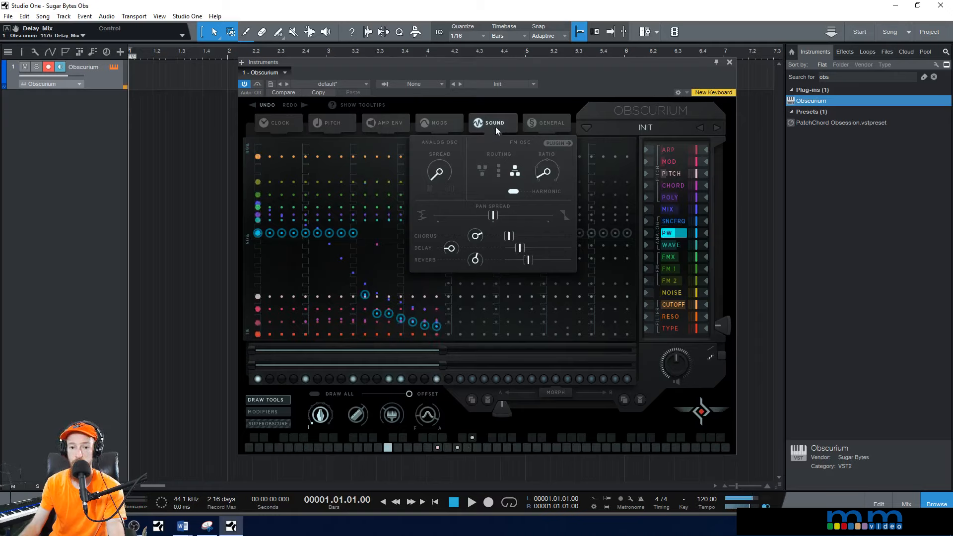
click(482, 171)
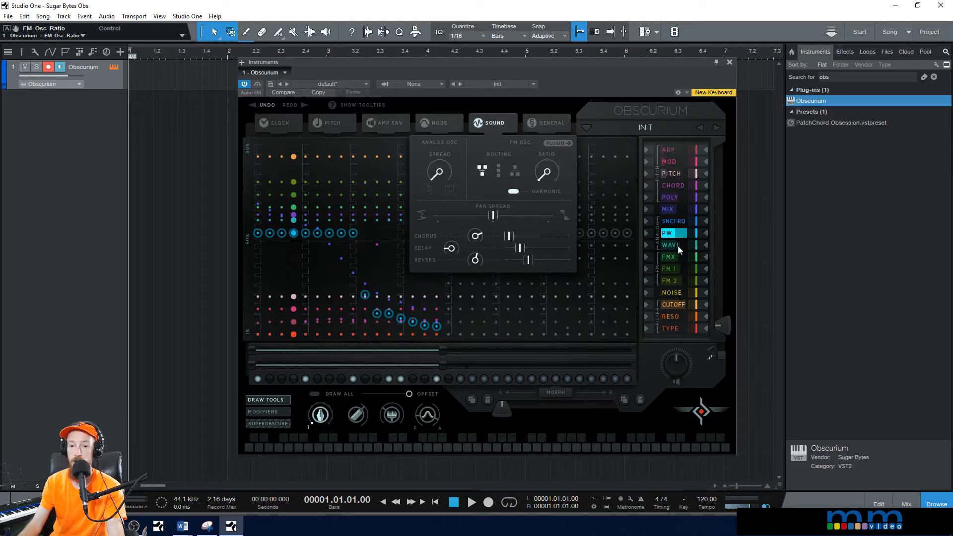
Draw a varied FMX curve across steps 1–16, dipping on steps 3–6 and peaking on steps 1, 12 and 13.
click(681, 258)
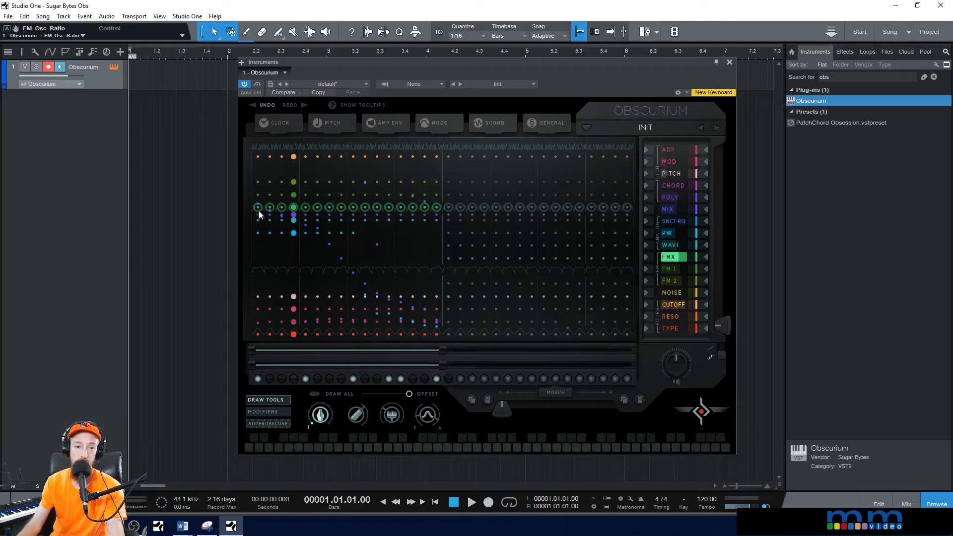
mouse_move(278, 215)
mouse_down()
mouse_move(317, 260)
mouse_move(414, 233)
mouse_up()
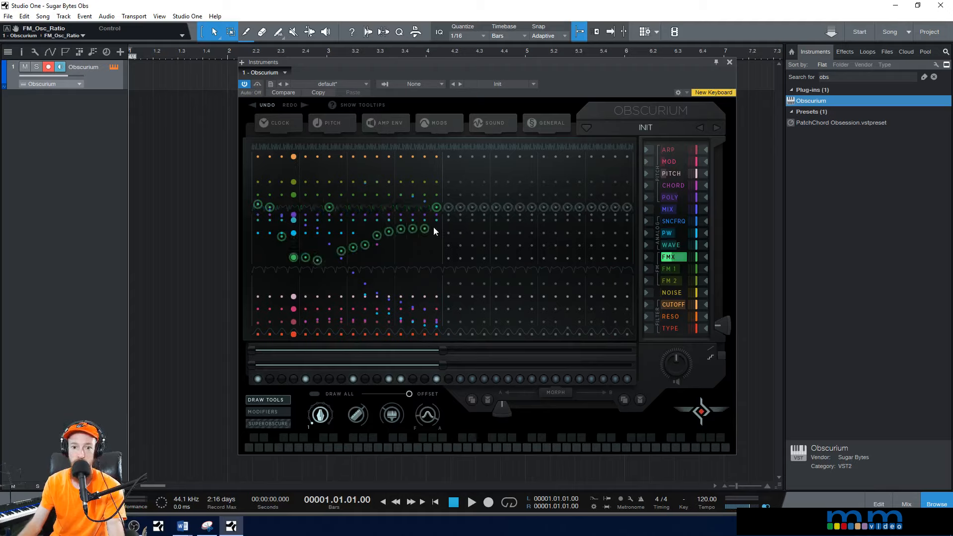
drag(391, 201, 392, 194)
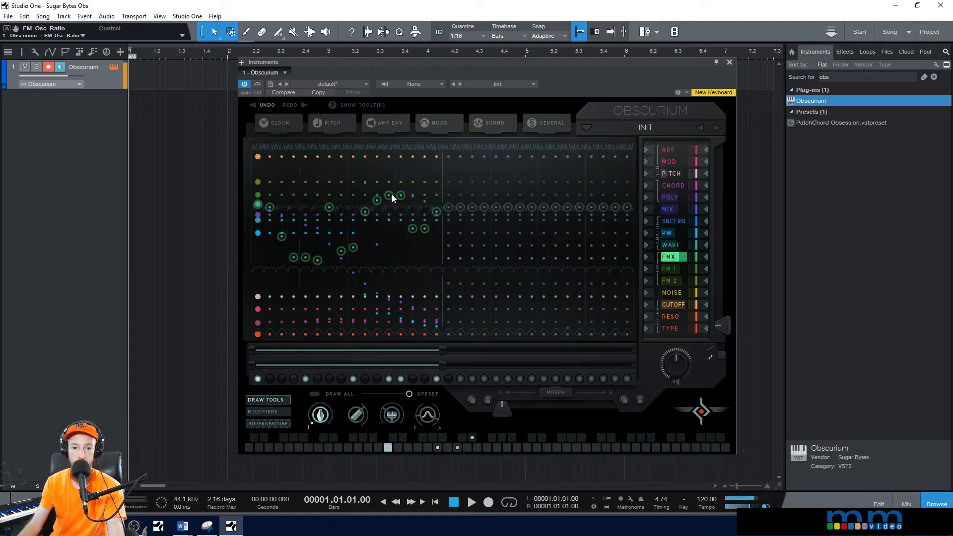
click(257, 164)
click(260, 189)
drag(370, 229, 378, 234)
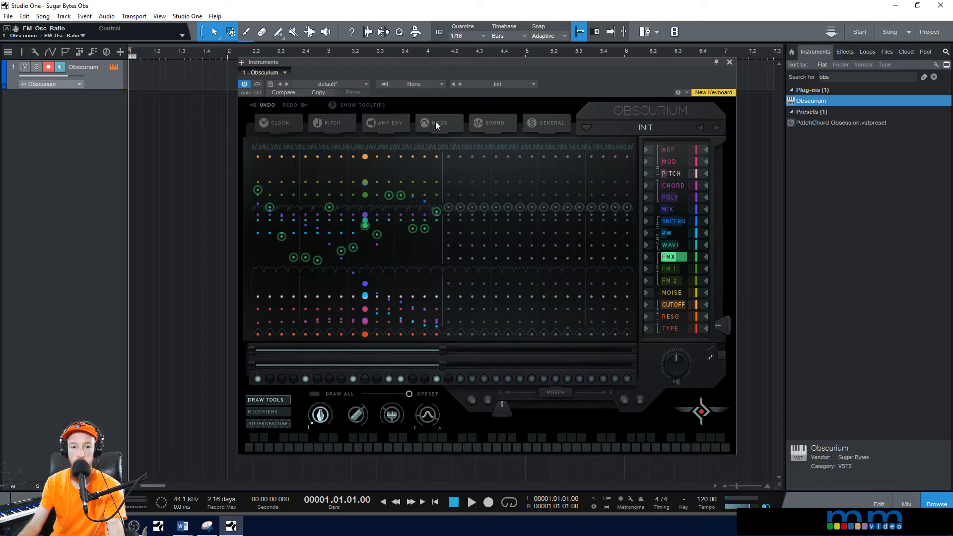
Lengthen the decay and release of the Arp amplitude envelope.
click(379, 123)
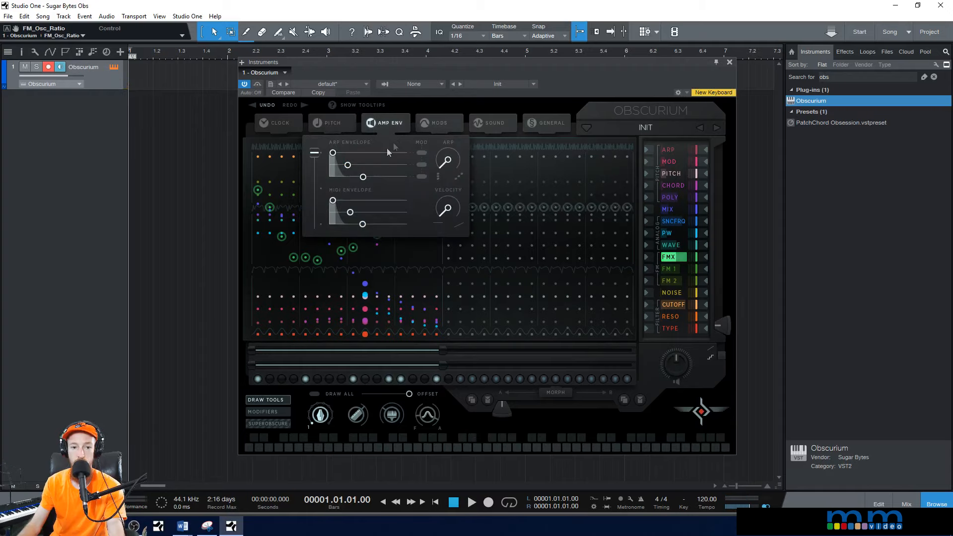
drag(367, 178, 379, 182)
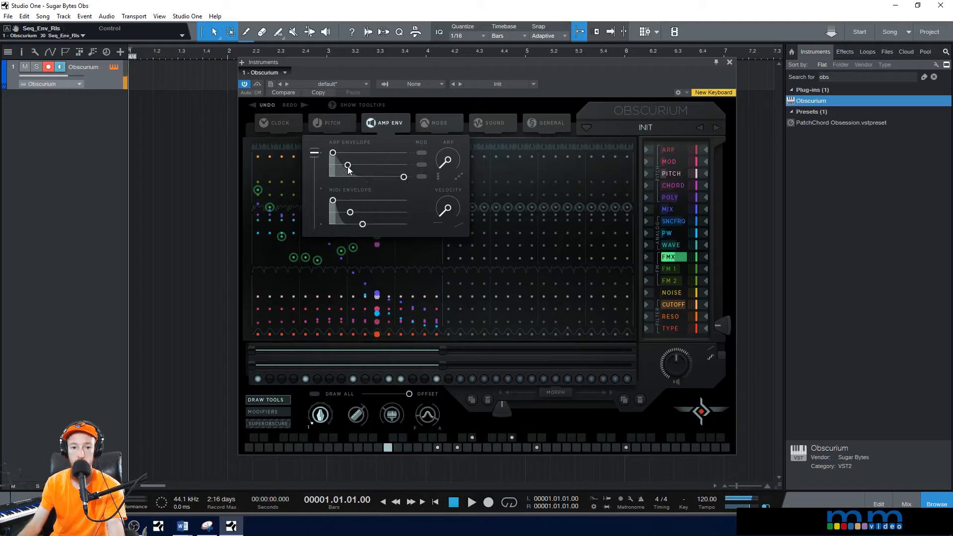
drag(348, 170, 382, 180)
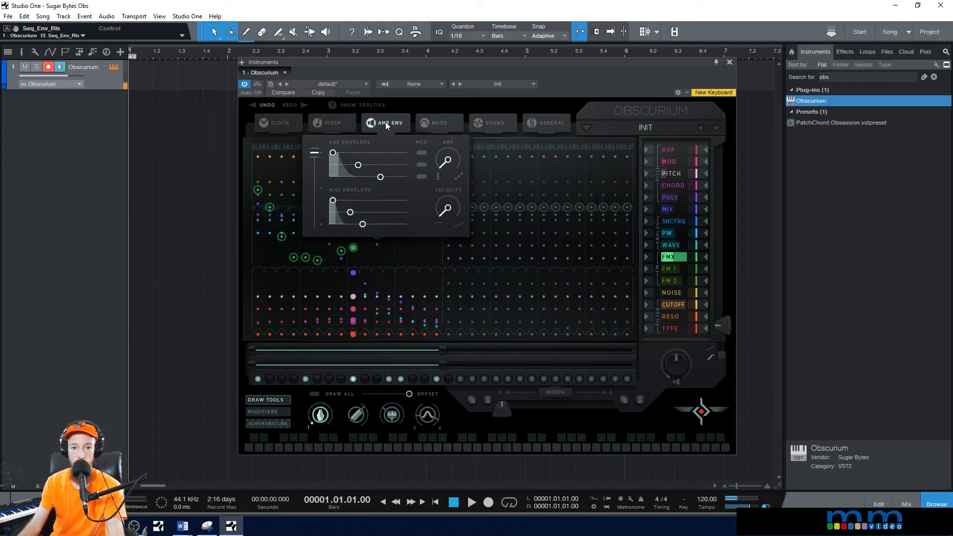
Raise the Chorus mix slightly.
click(494, 124)
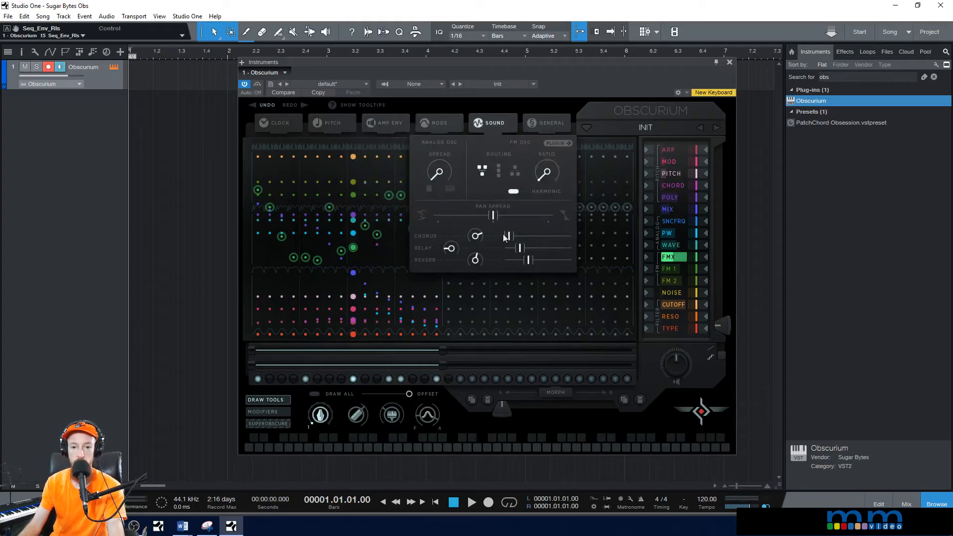
mouse_move(511, 237)
mouse_down()
mouse_move(522, 237)
mouse_move(514, 242)
mouse_up()
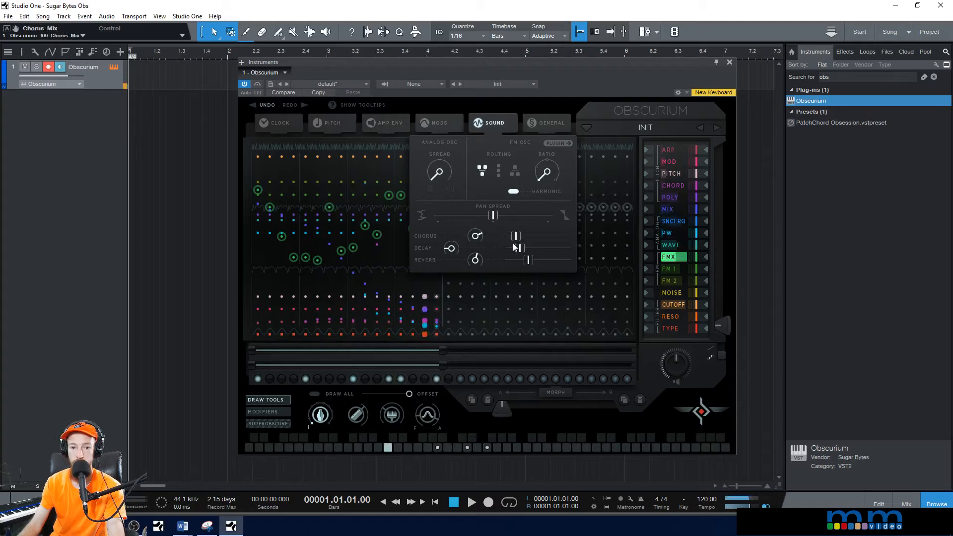
drag(513, 235, 515, 236)
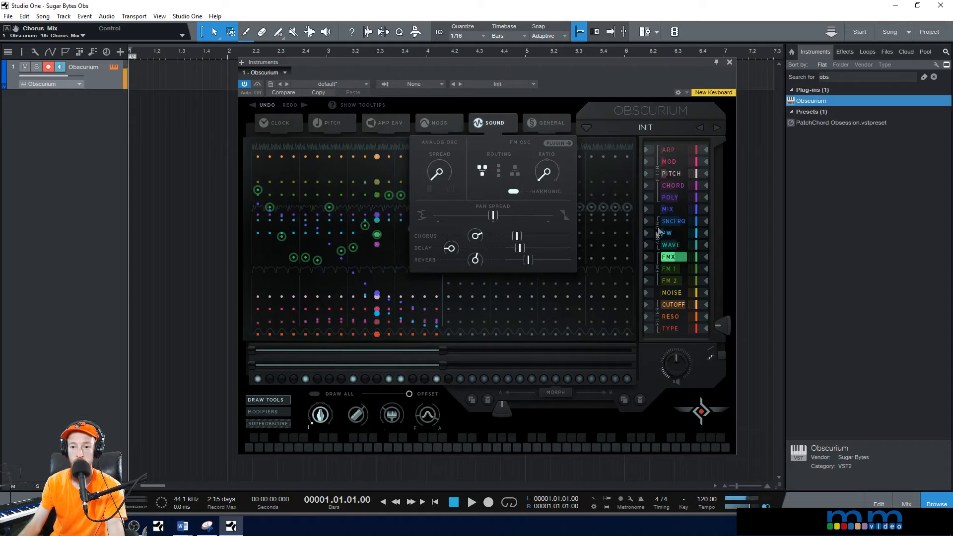
Raise the Cutoff lane's LFO amount, set the pen width to 32 steps and lower the cutoff to mid level on all steps.
click(673, 306)
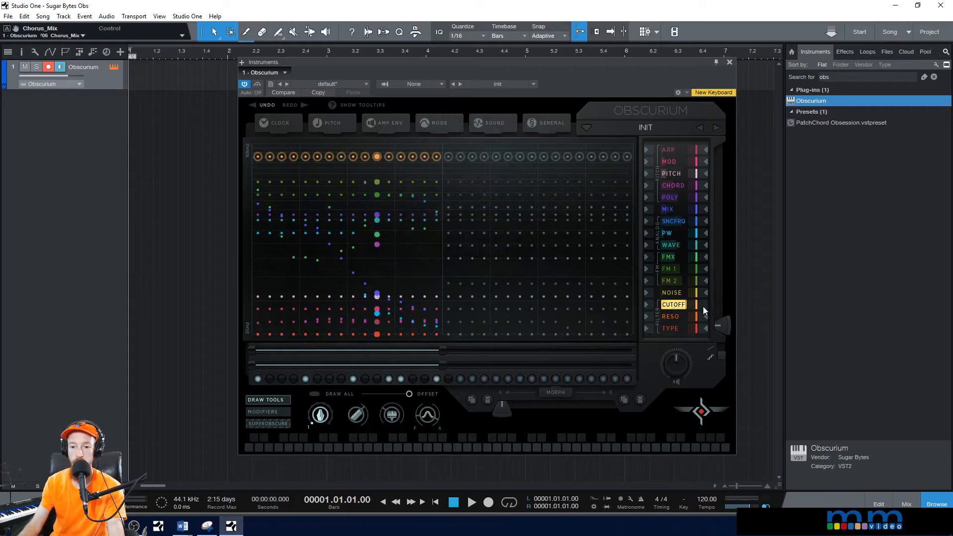
mouse_move(693, 307)
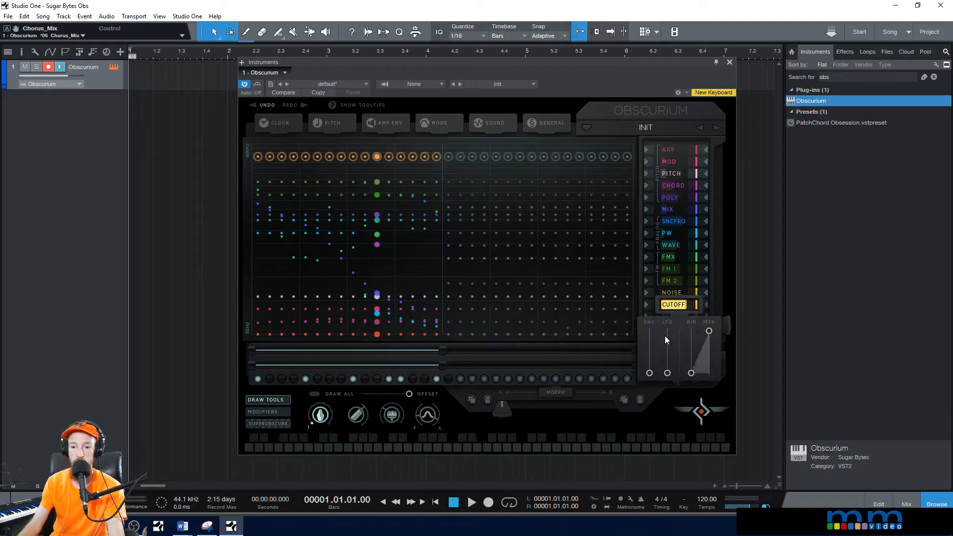
drag(667, 372, 668, 338)
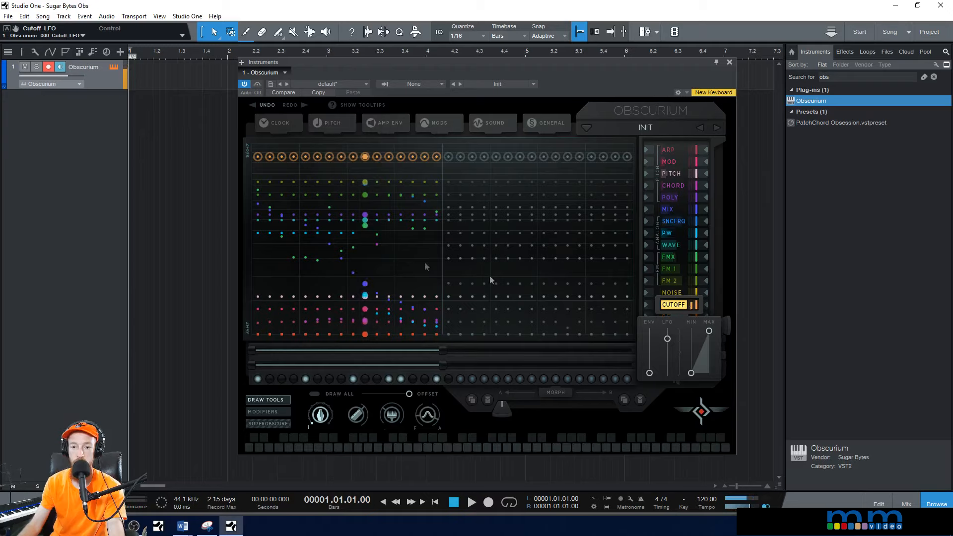
drag(316, 424, 311, 220)
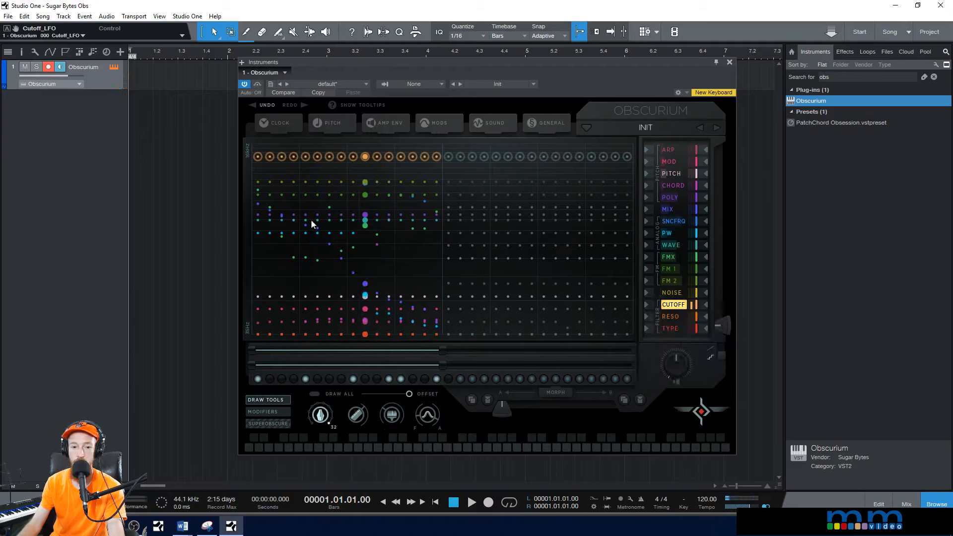
drag(257, 267, 258, 243)
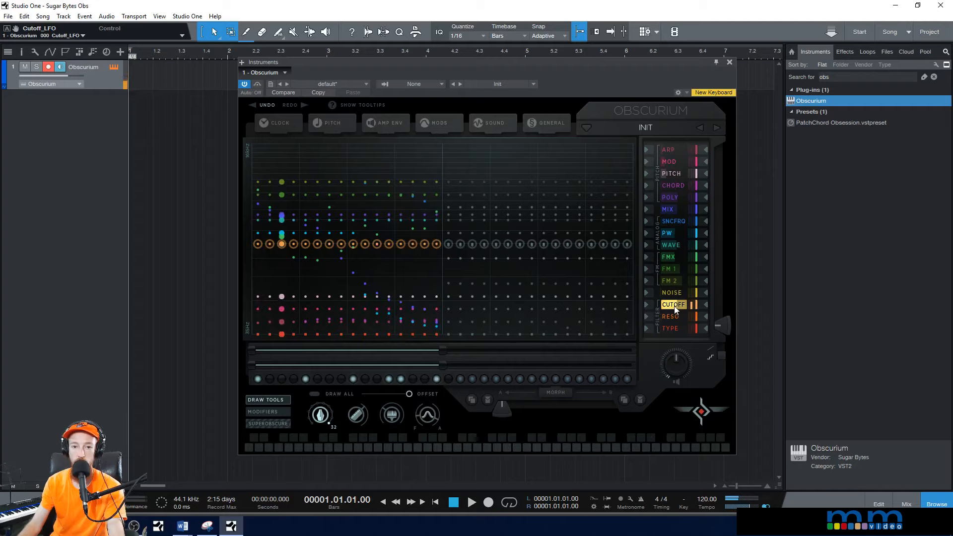
Switch on Mod control for the LFO and set its rate to about 0.25.
click(435, 126)
drag(371, 217, 385, 214)
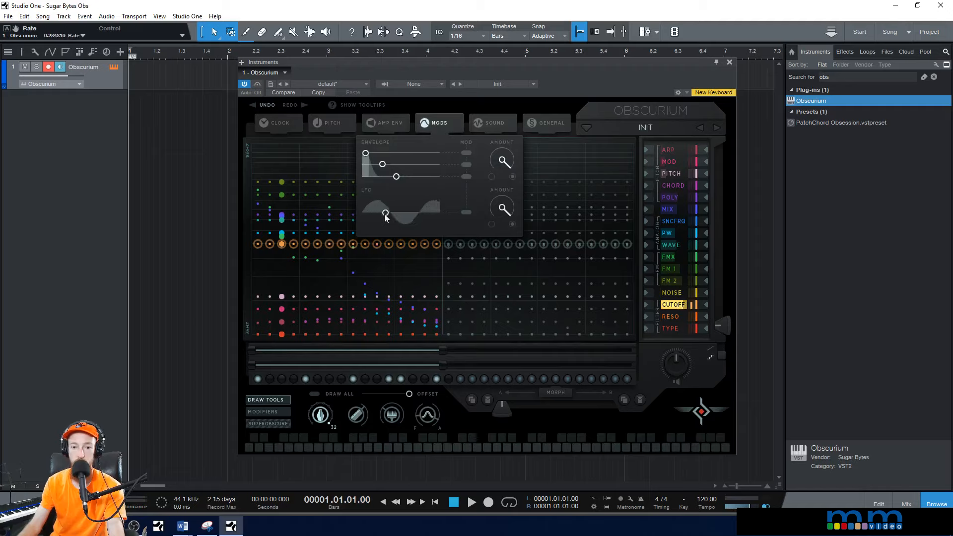
click(467, 213)
drag(384, 212, 381, 215)
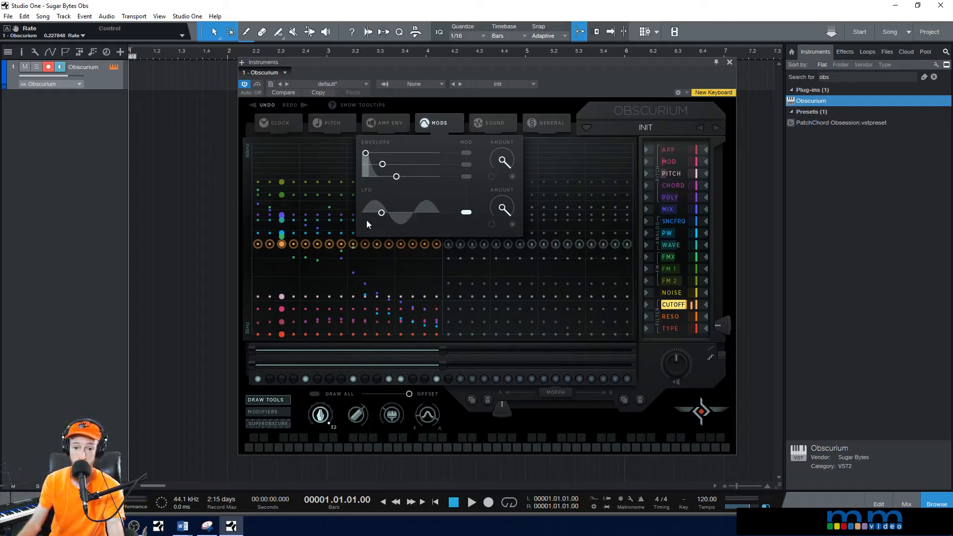
mouse_move(382, 213)
mouse_down()
mouse_move(368, 218)
mouse_move(382, 214)
mouse_up()
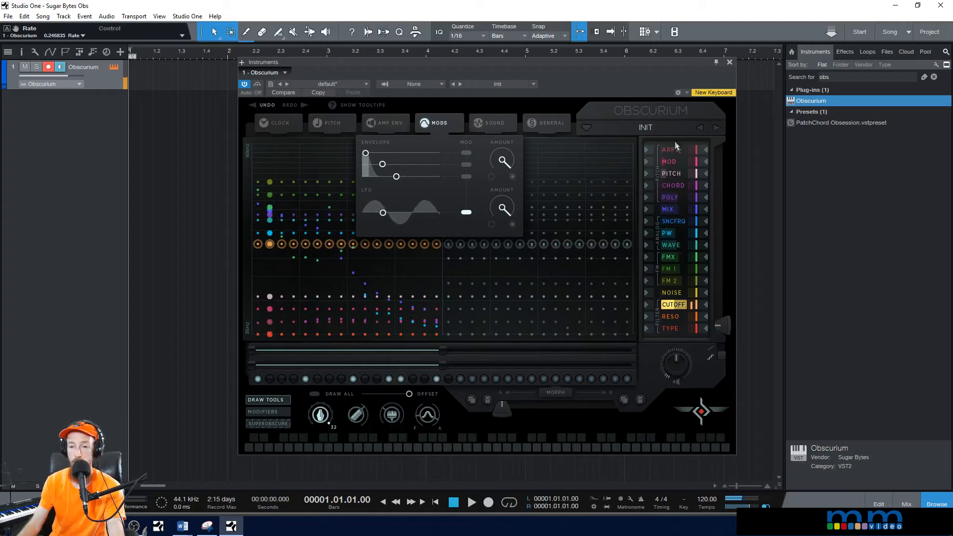
Lower the whole Mod lane and give steps 1–16 scattered low values with the random draw tool.
click(680, 162)
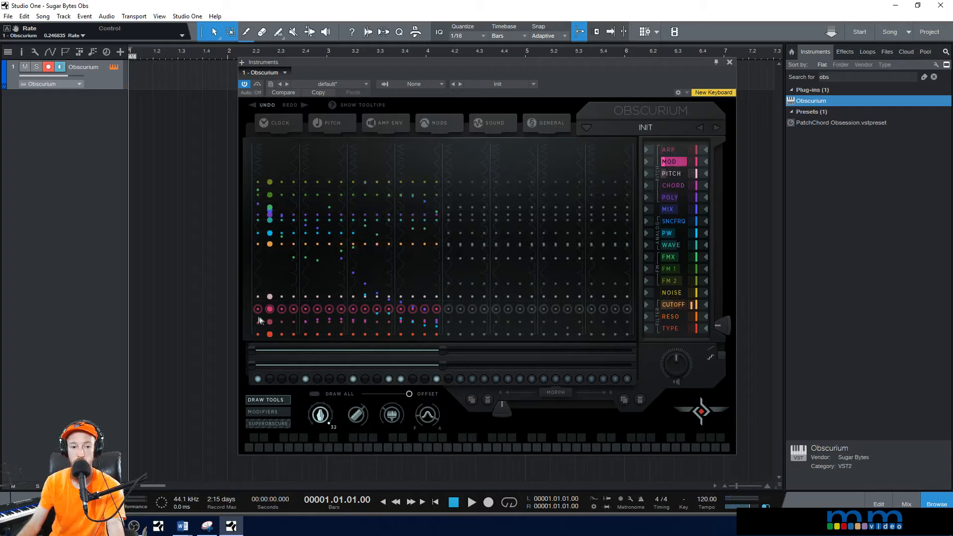
drag(258, 317, 266, 326)
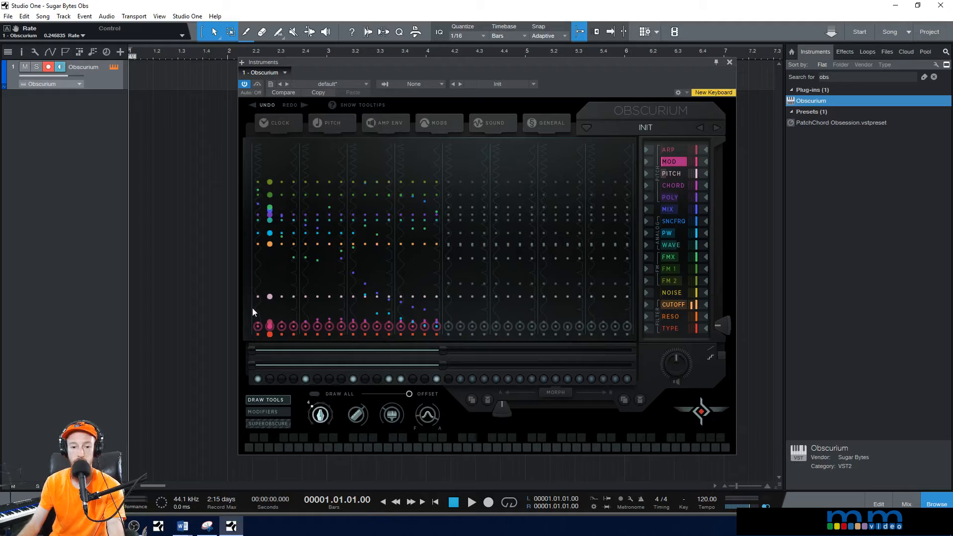
click(255, 324)
drag(300, 287, 389, 303)
click(395, 271)
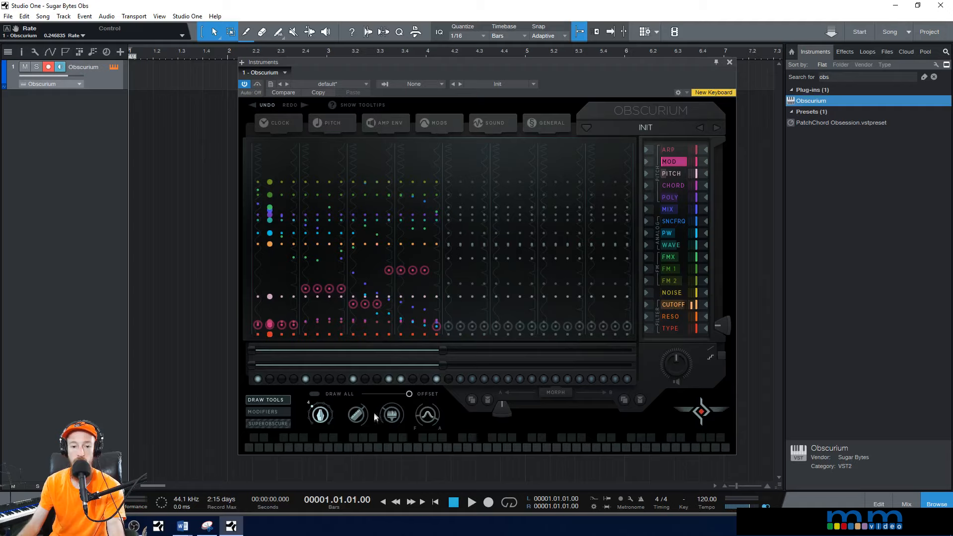
mouse_move(432, 291)
mouse_down()
mouse_move(343, 293)
mouse_move(260, 269)
mouse_move(320, 248)
mouse_move(409, 273)
mouse_up()
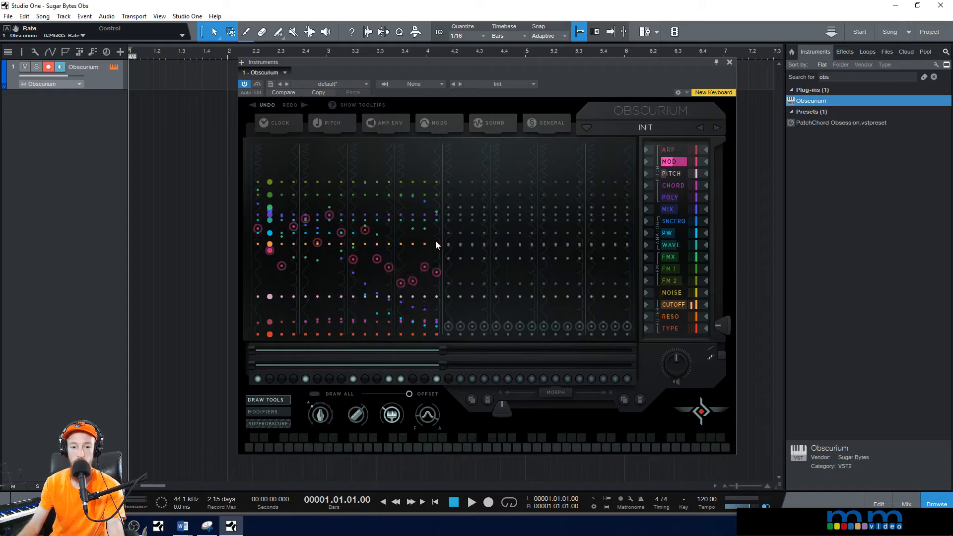
mouse_move(268, 330)
mouse_down()
mouse_move(274, 310)
mouse_move(262, 316)
mouse_move(437, 320)
mouse_up()
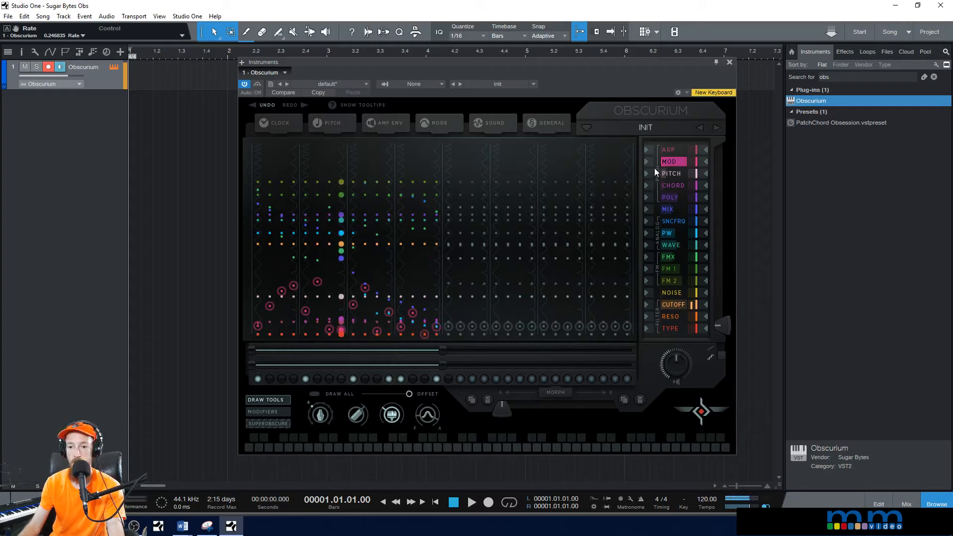
Redraw the FMX lane with the four-step pen as four descending level blocks across steps 1–16.
click(677, 258)
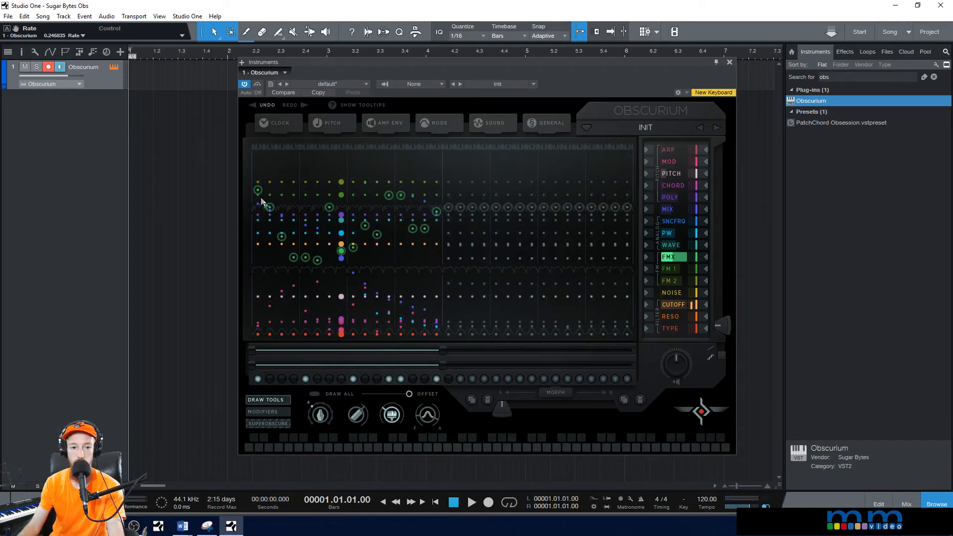
drag(258, 193, 257, 215)
mouse_move(270, 248)
mouse_down()
mouse_move(255, 252)
mouse_move(298, 252)
mouse_up()
drag(307, 296, 349, 279)
click(400, 308)
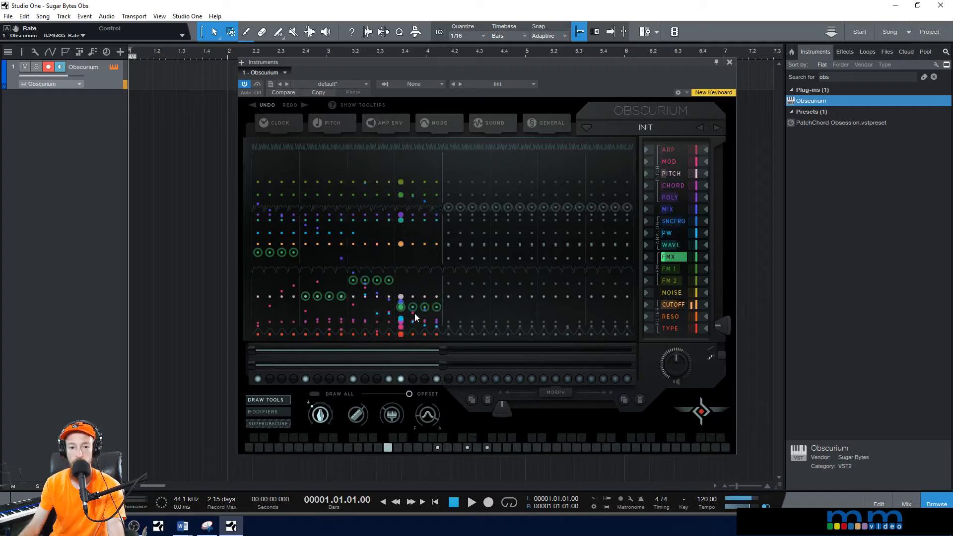
click(304, 268)
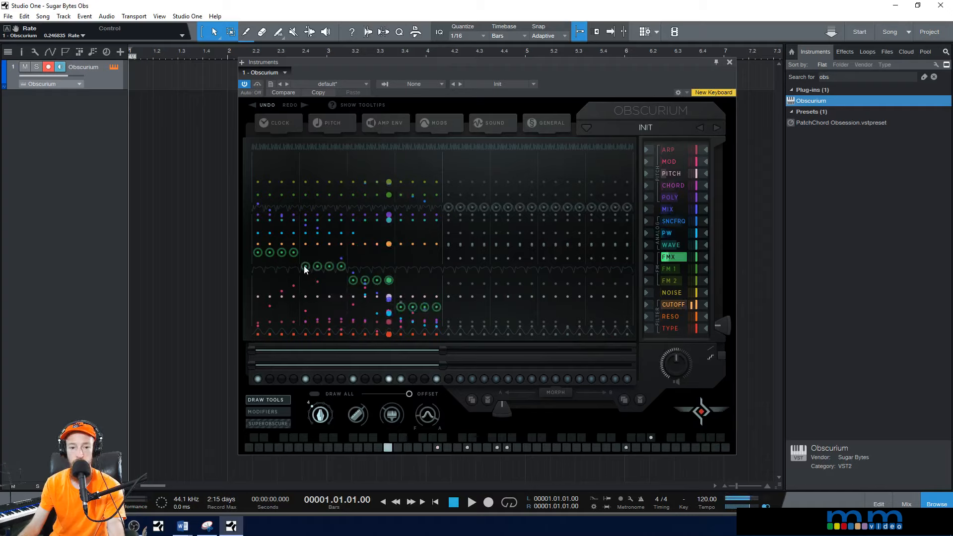
Set the sequencer clock to about 0.65 and its swing to about 0.45.
click(298, 116)
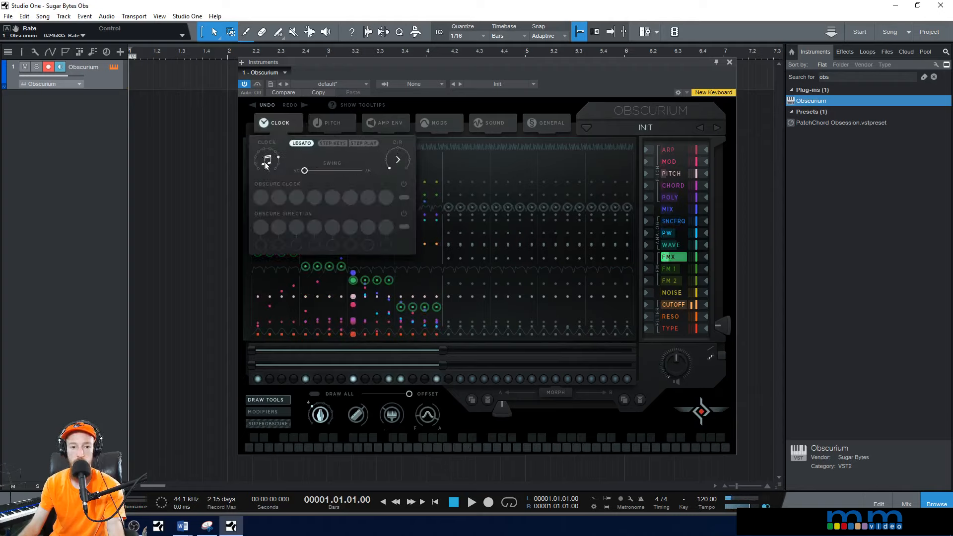
drag(268, 160, 264, 180)
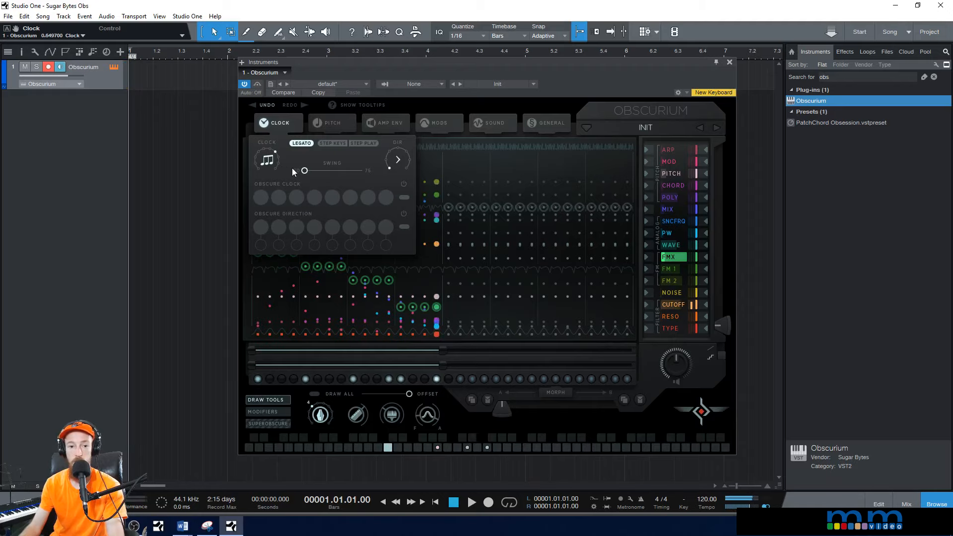
drag(304, 170, 337, 171)
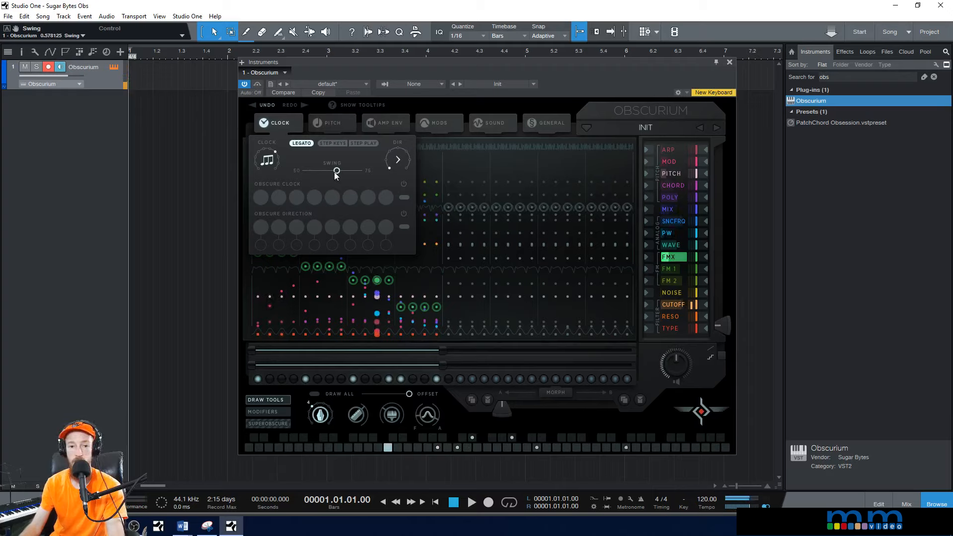
drag(336, 170, 329, 172)
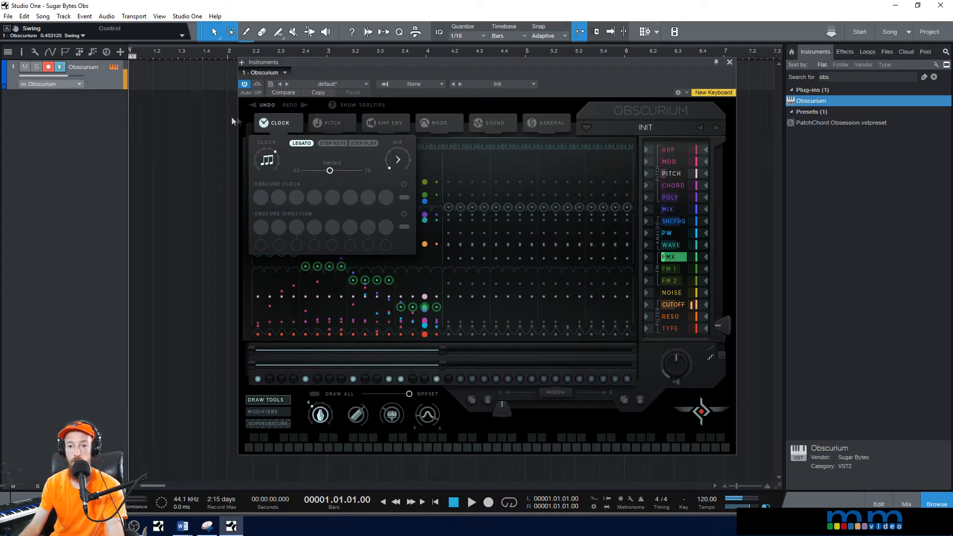
Create a one-bar part on the Obscurium track holding a bar-long C2 note, and audition it from bar 1 with autoscroll on.
double_click(169, 73)
double_click(177, 74)
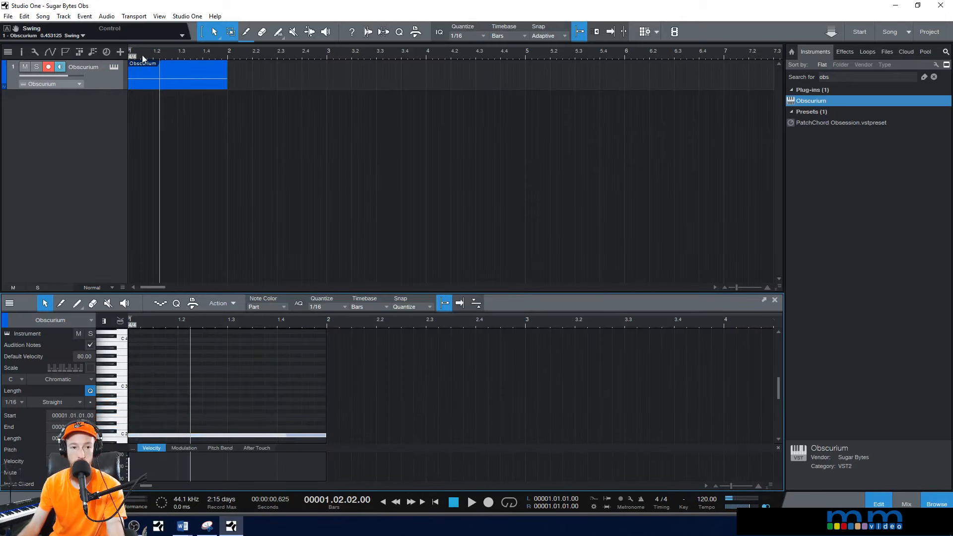
click(129, 51)
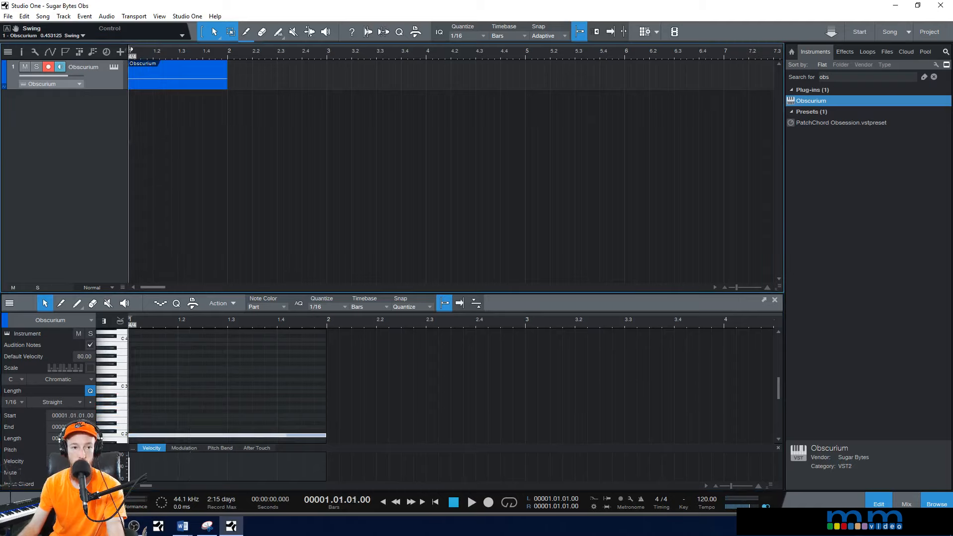
key(f)
key(space)
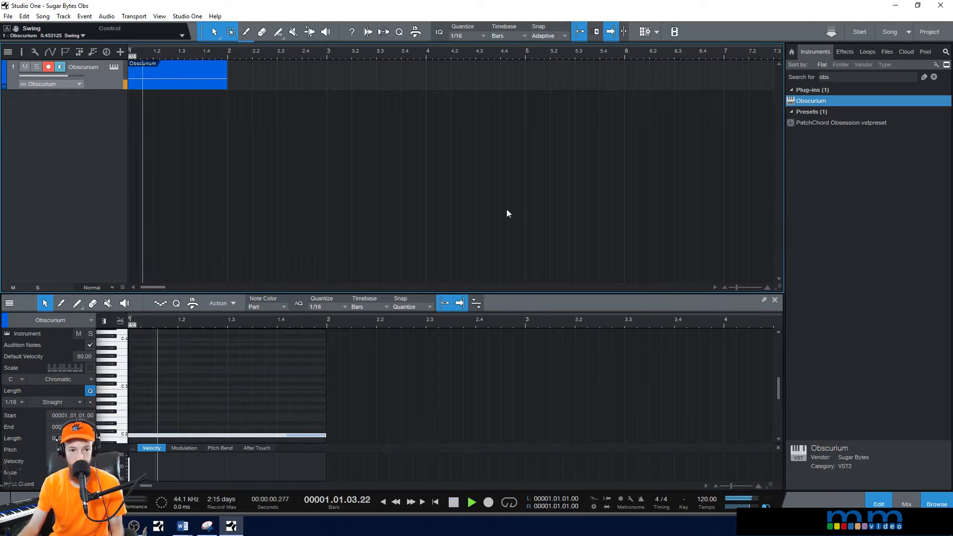
key(space)
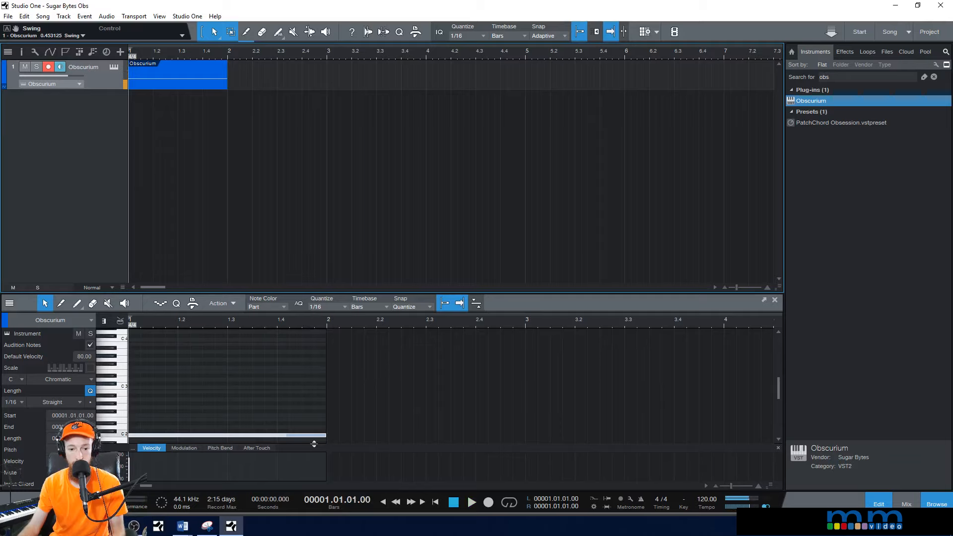
Extend the Obscurium part to bar 4 and lengthen its C2 note to fill the whole part.
mouse_move(326, 434)
mouse_down()
mouse_move(538, 433)
mouse_move(318, 437)
mouse_up()
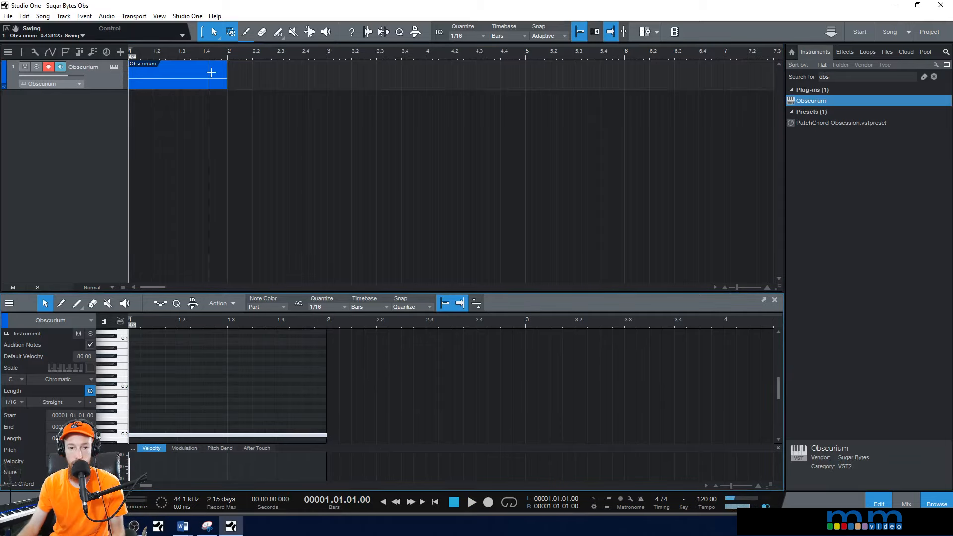
drag(227, 76, 412, 86)
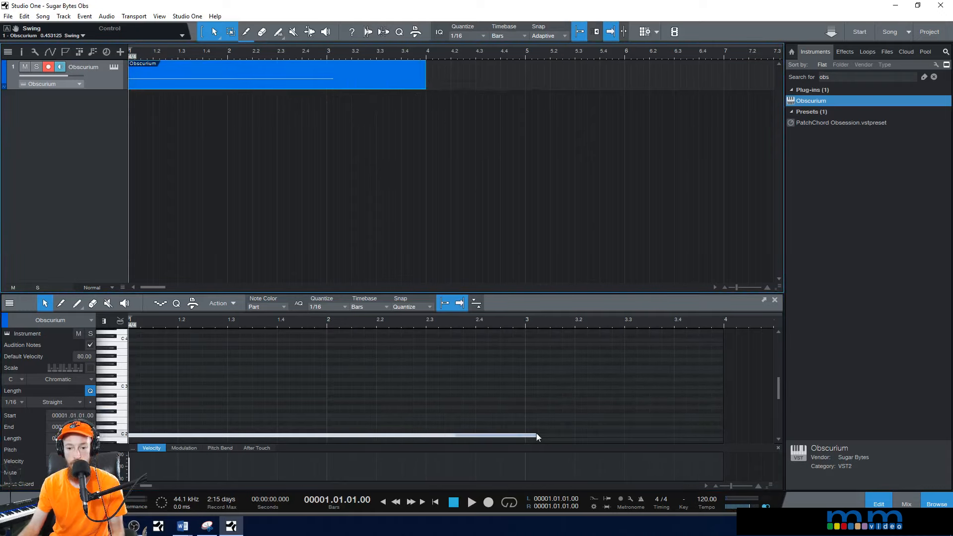
drag(540, 436, 723, 435)
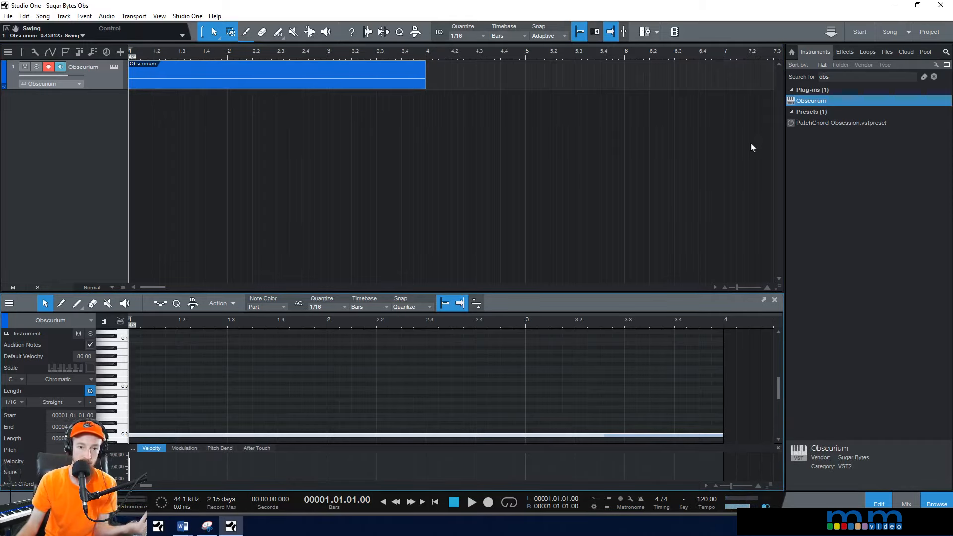
Reopen the Obscurium instrument window, reposition it over the arrangement, and show its clock settings.
click(113, 67)
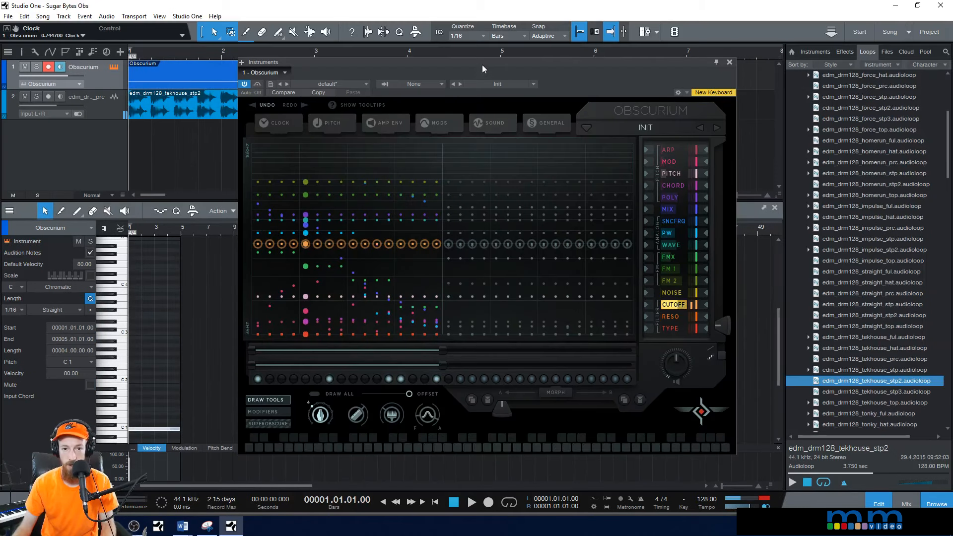
drag(482, 65, 472, 61)
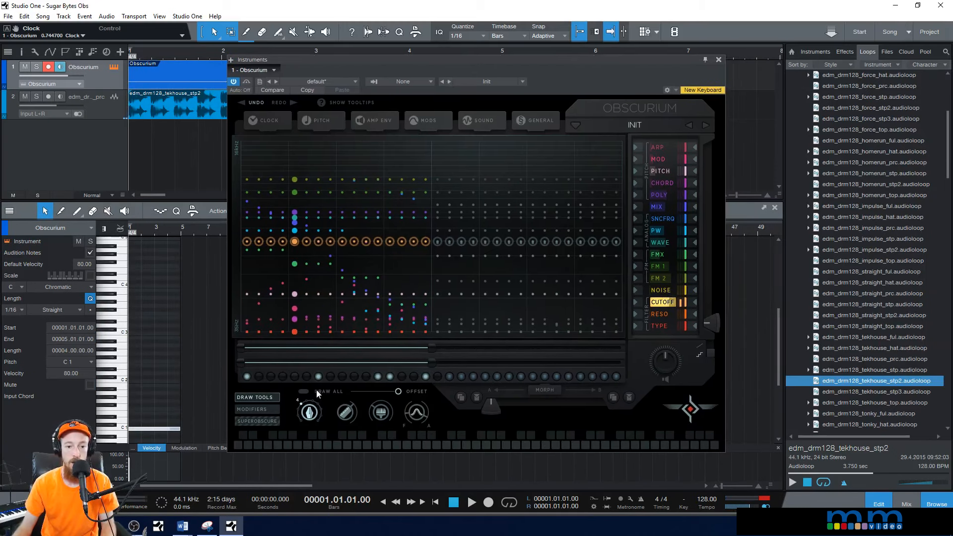
click(264, 121)
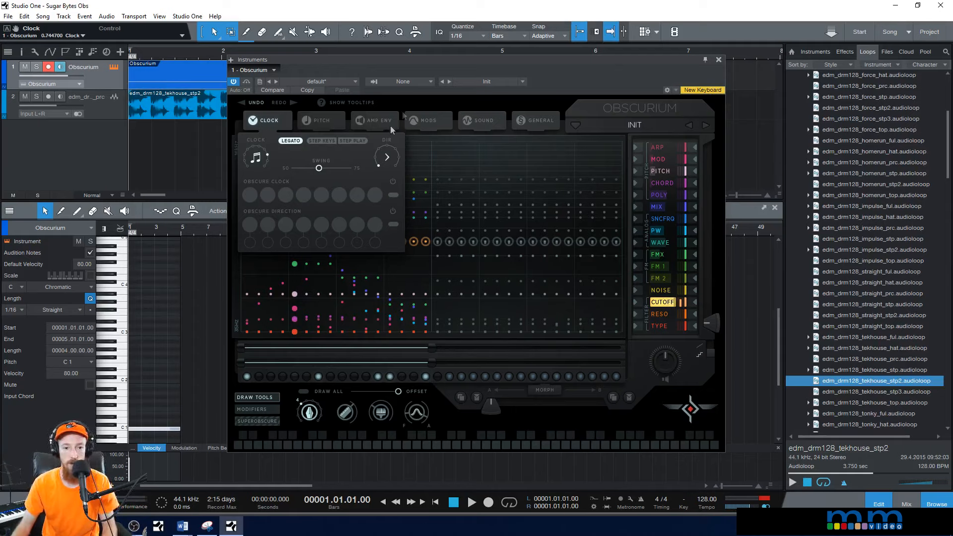
drag(481, 60, 452, 53)
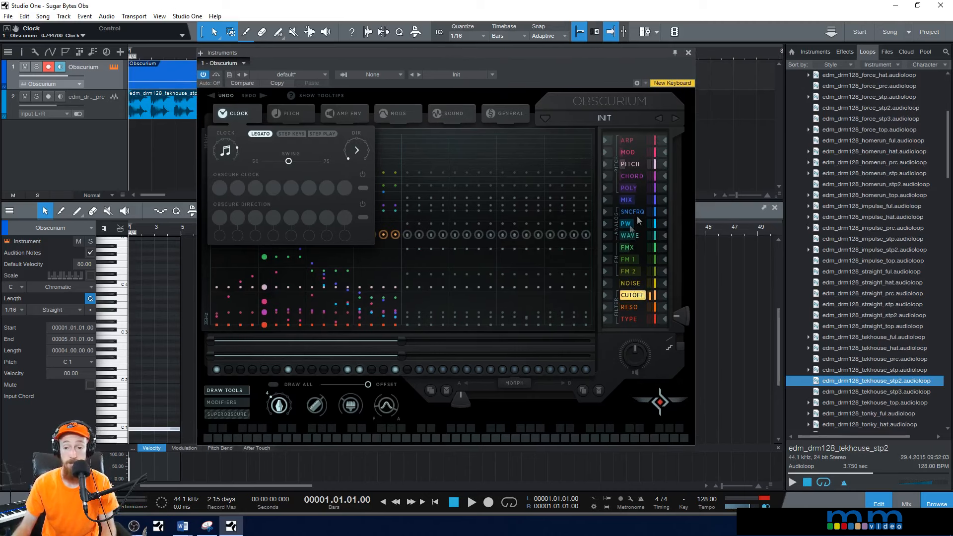
During playback, redraw the Cutoff lane with the four-step pen as four lower level blocks across steps 1–16, with steps 5–8 lowest.
key(space)
click(636, 297)
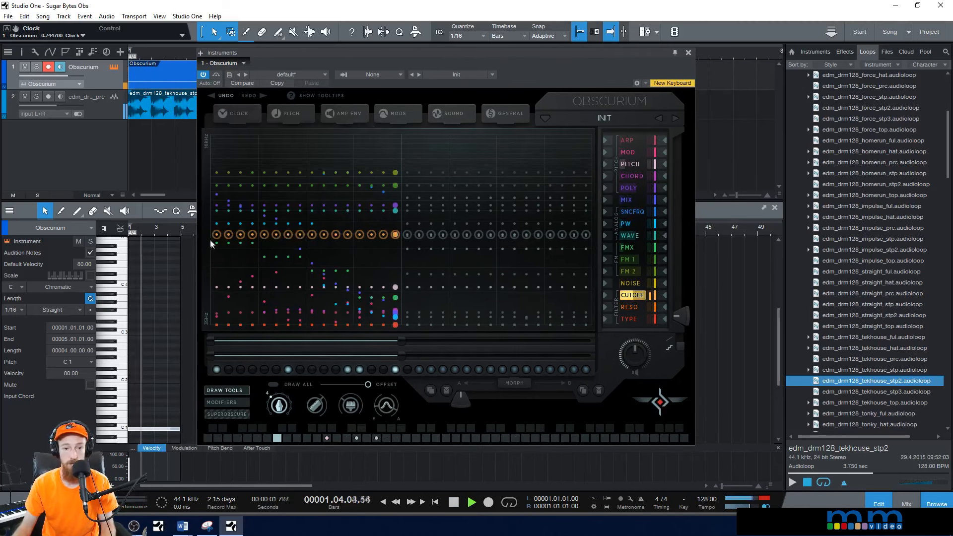
drag(252, 287, 217, 287)
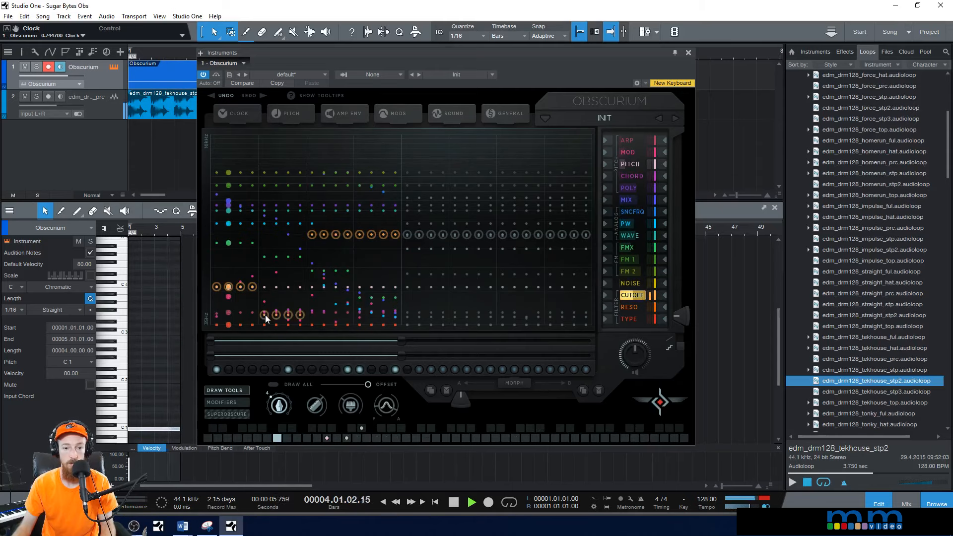
drag(264, 315, 301, 315)
click(309, 288)
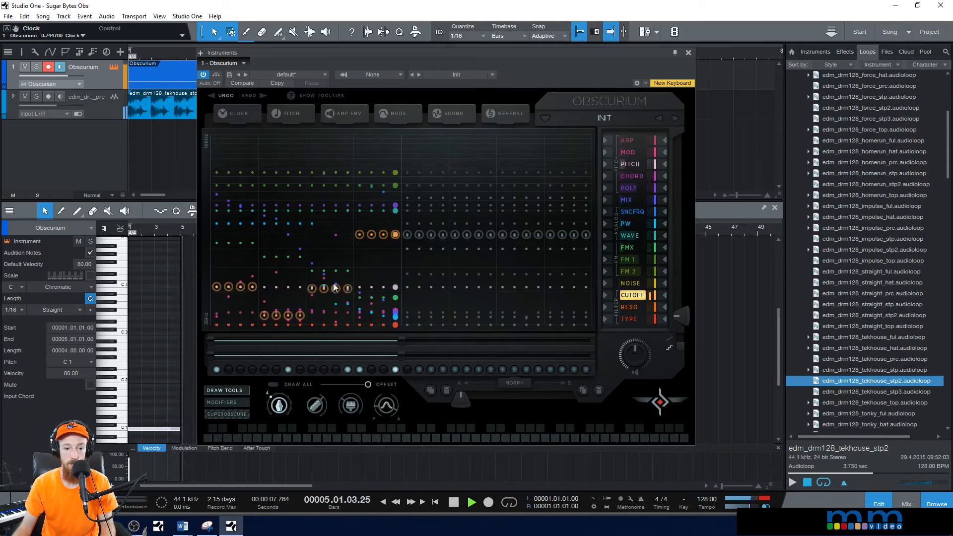
click(356, 261)
key(space)
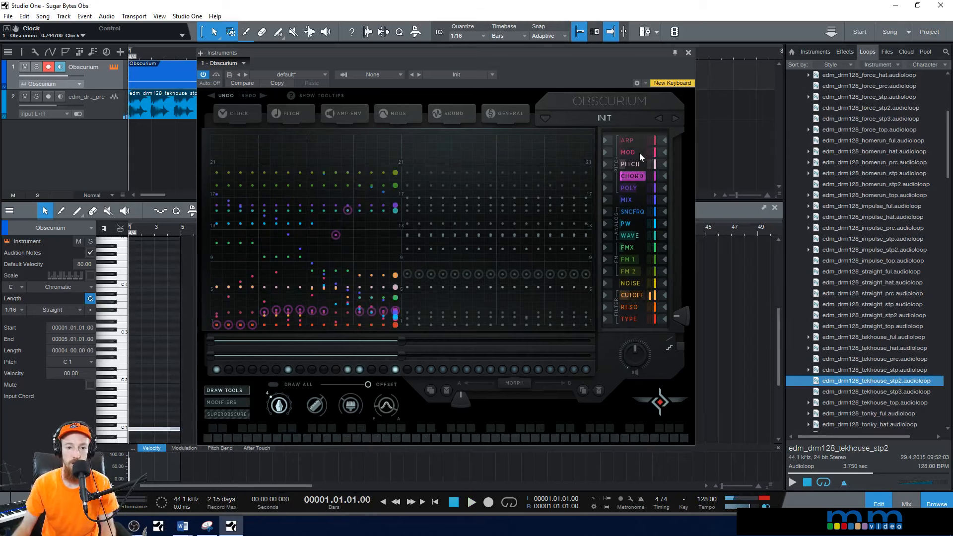
Inspect the Mod lane while auditioning the pattern with the drum loop, and check the Chord lane.
click(638, 153)
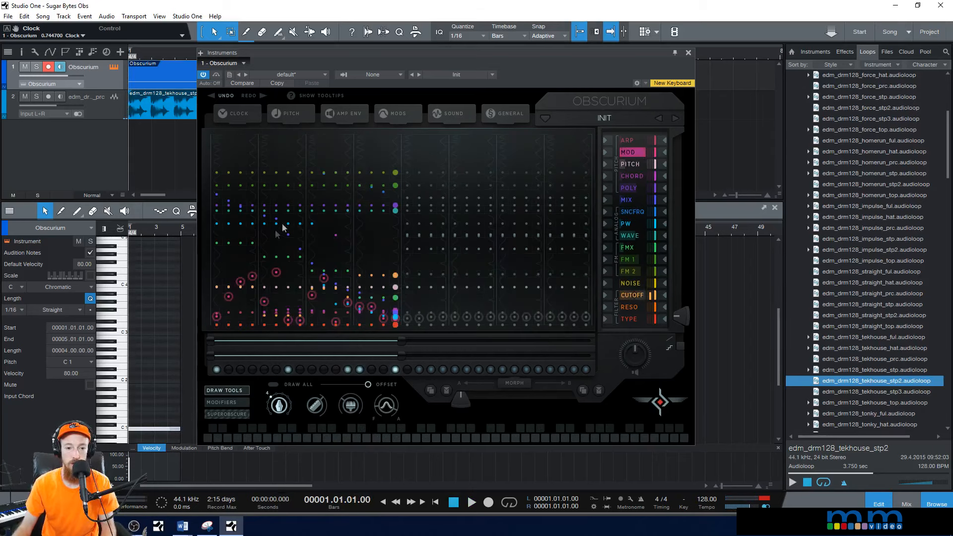
key(space)
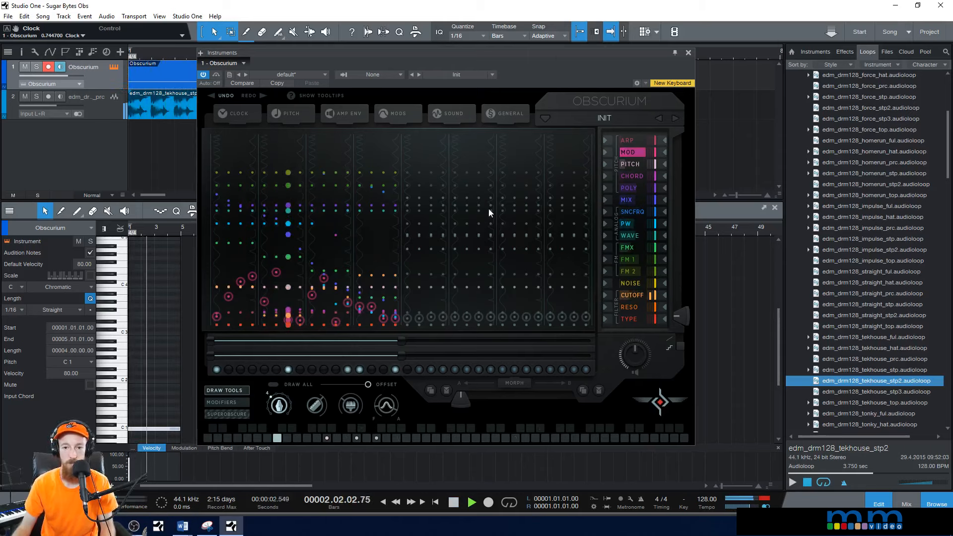
key(space)
click(639, 175)
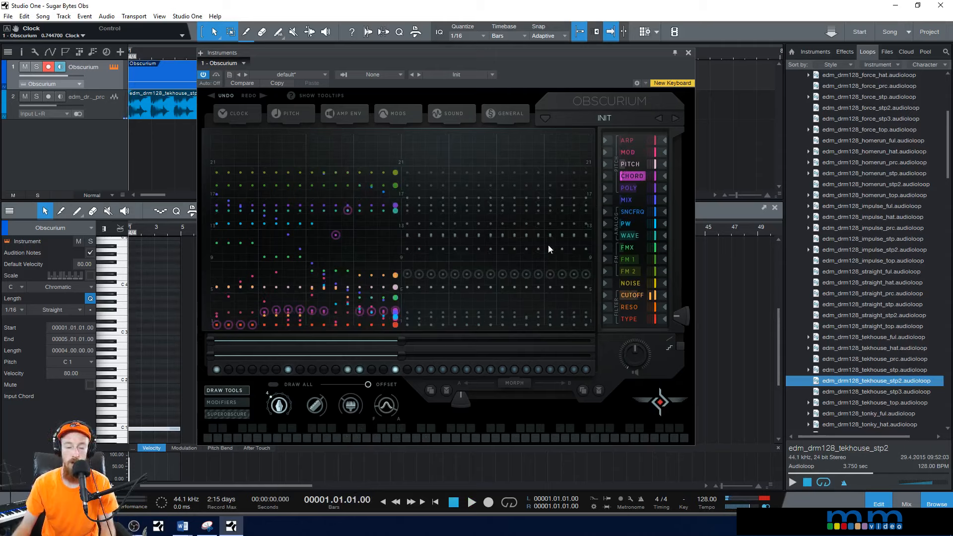
Lower the Cutoff of step 12 with the one-step pen and reduce the synth's master level during playback.
click(632, 295)
key(space)
drag(632, 350, 632, 367)
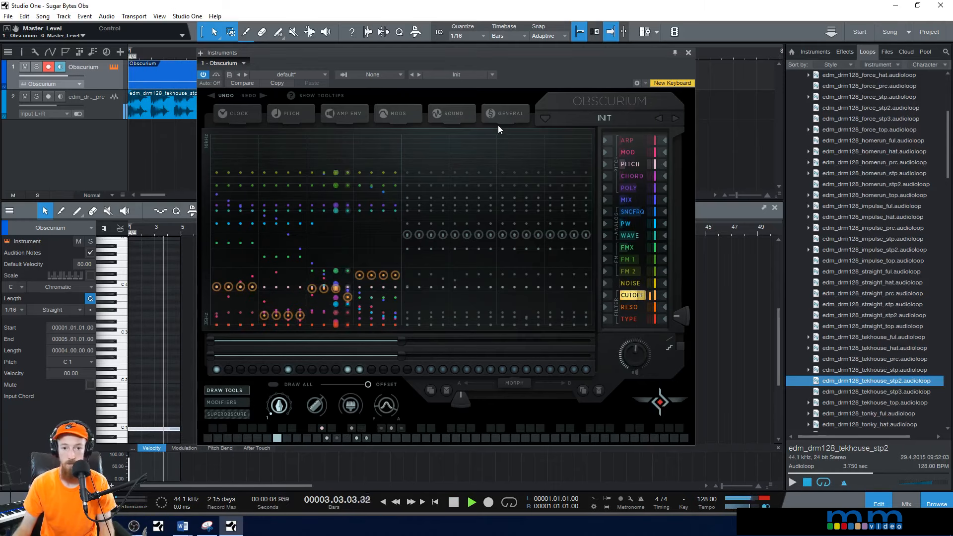
key(space)
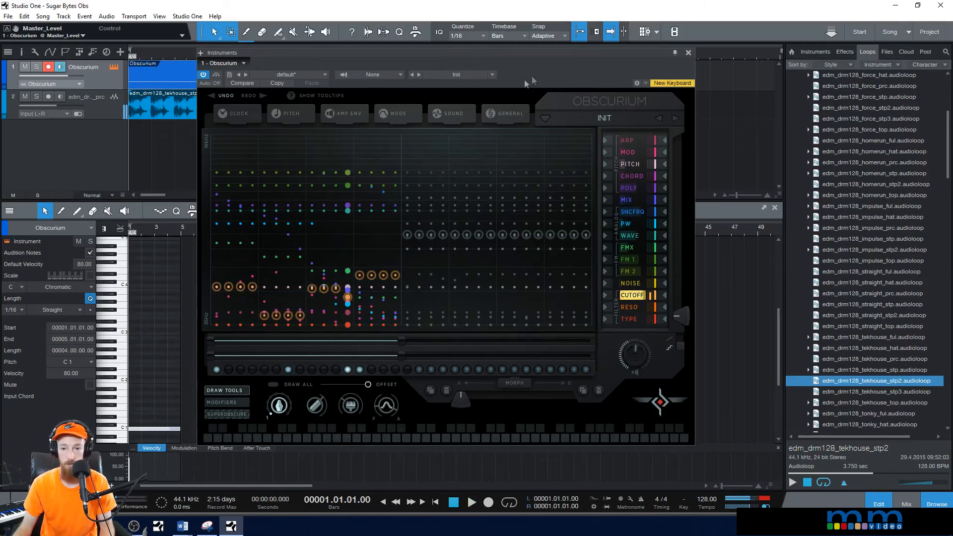
click(684, 53)
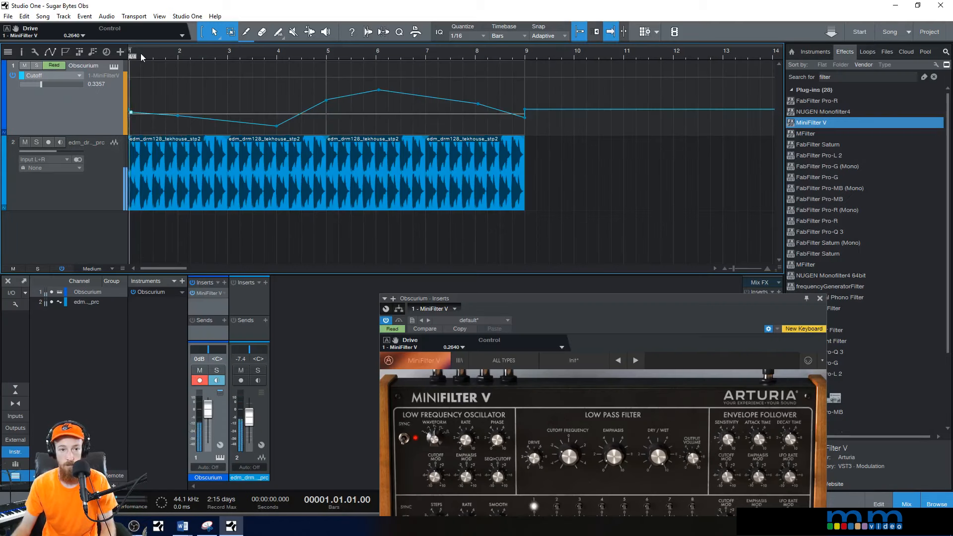
During playback, set MiniFilter V's low-pass resonance (Emphasis) to 0.4840 and its Dry/Wet to 0.9040 on the Obscurium channel.
key(space)
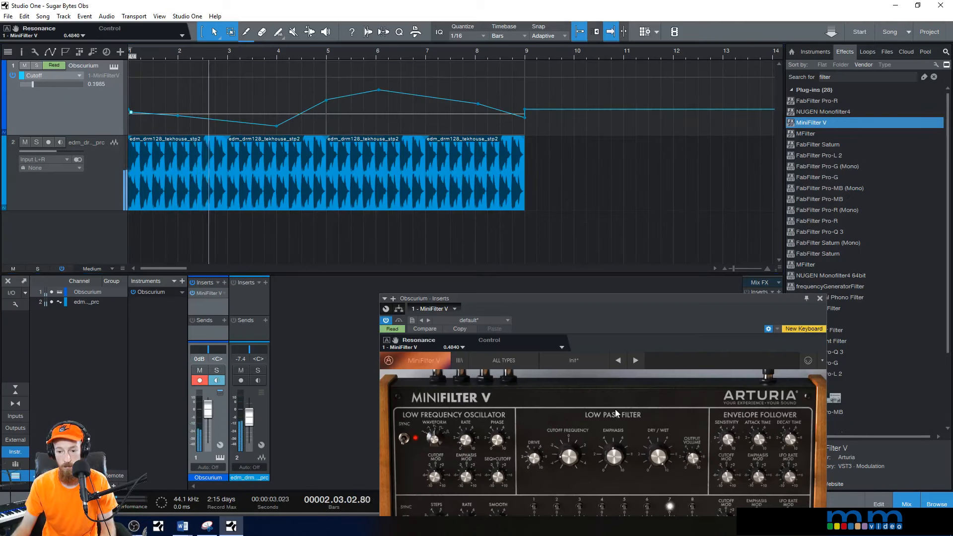
mouse_move(659, 459)
mouse_down()
mouse_move(660, 478)
mouse_move(660, 454)
mouse_up()
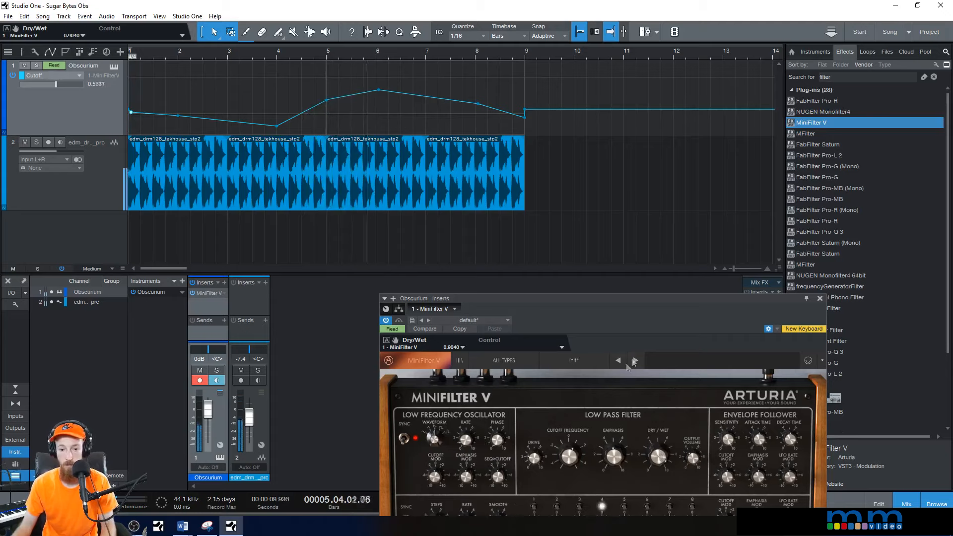
click(819, 297)
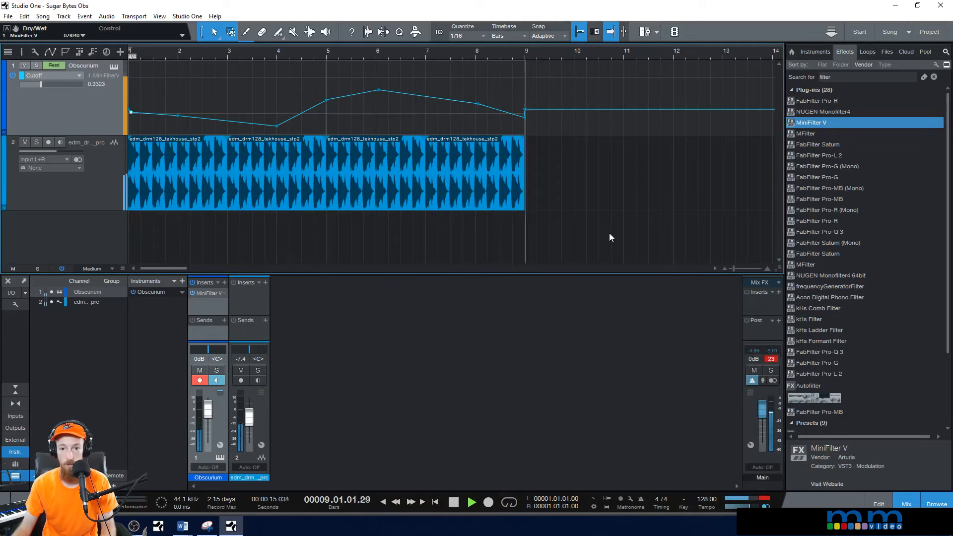
key(space)
key(space)
key(space)
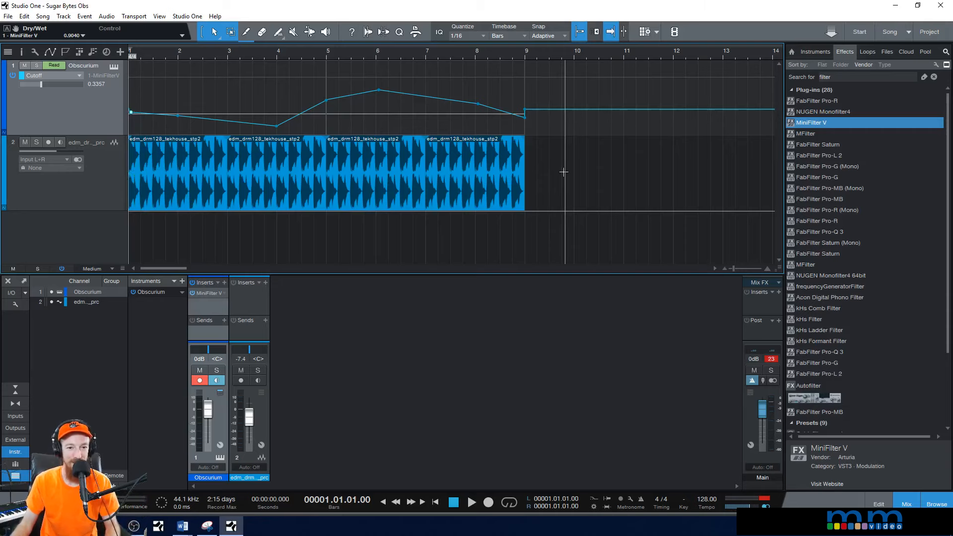
Reopen the Obscurium window, move it clear of the tracks, and play the arrangement to review the sequence with the filter automation.
click(114, 68)
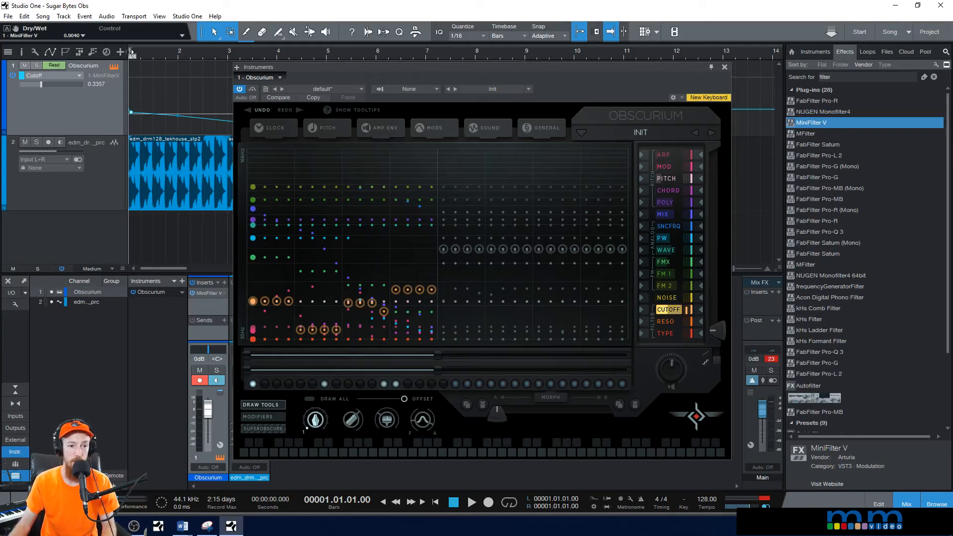
drag(671, 70, 796, 51)
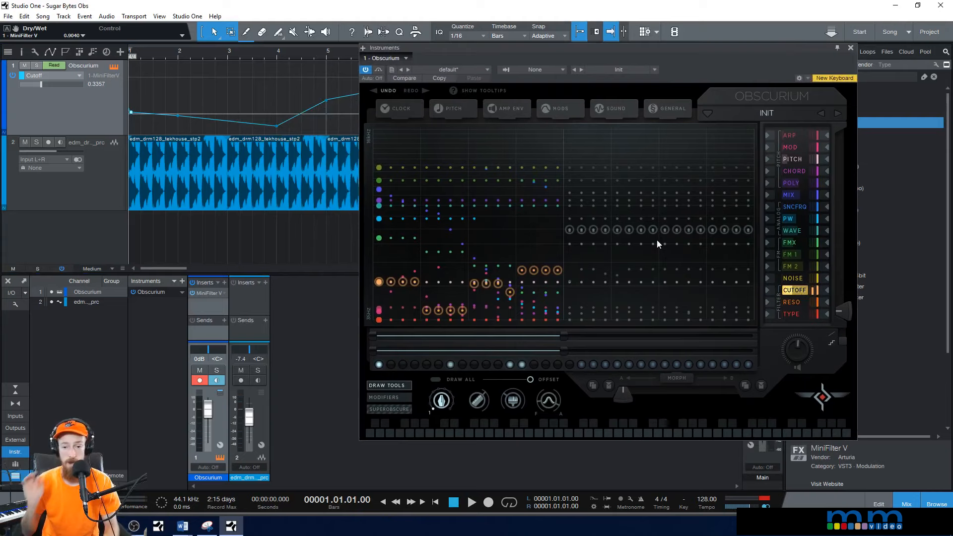
key(space)
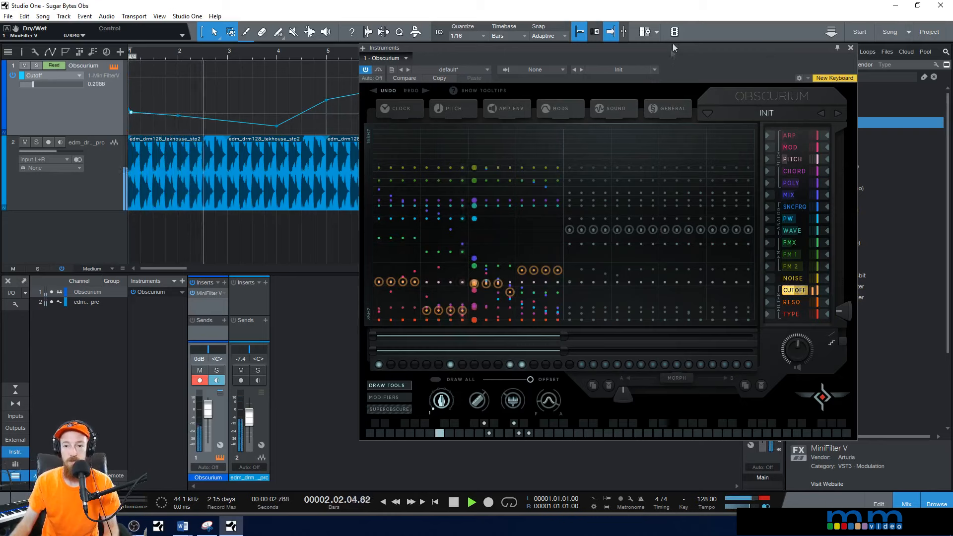
drag(674, 50, 734, 61)
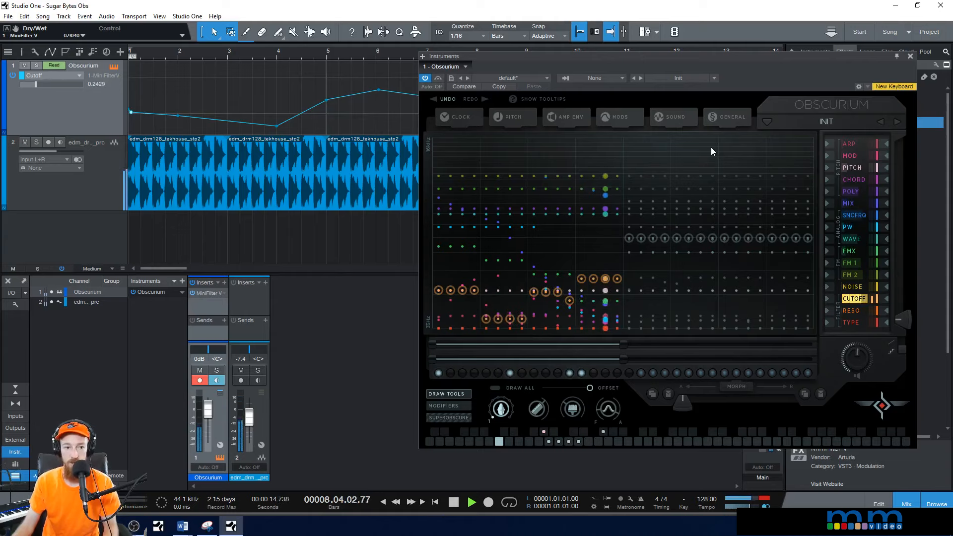
key(space)
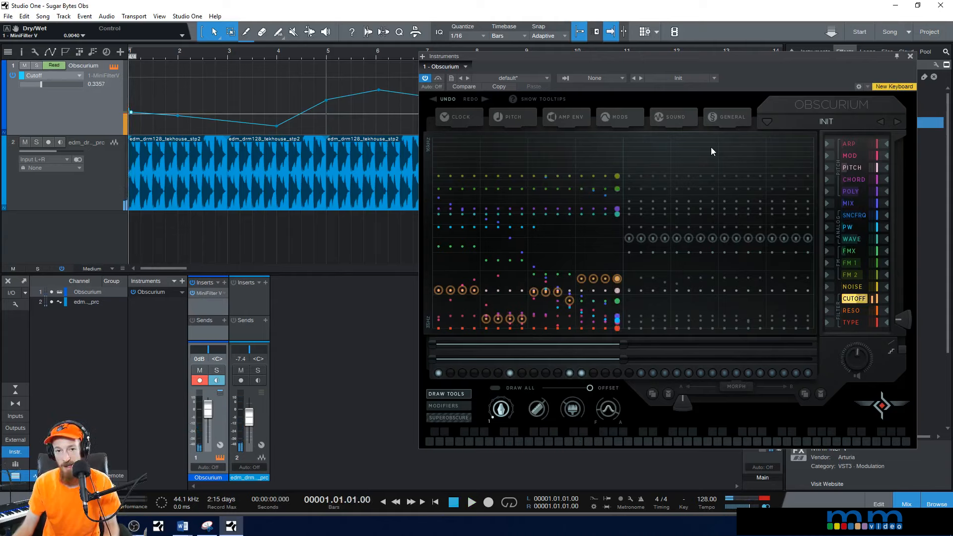